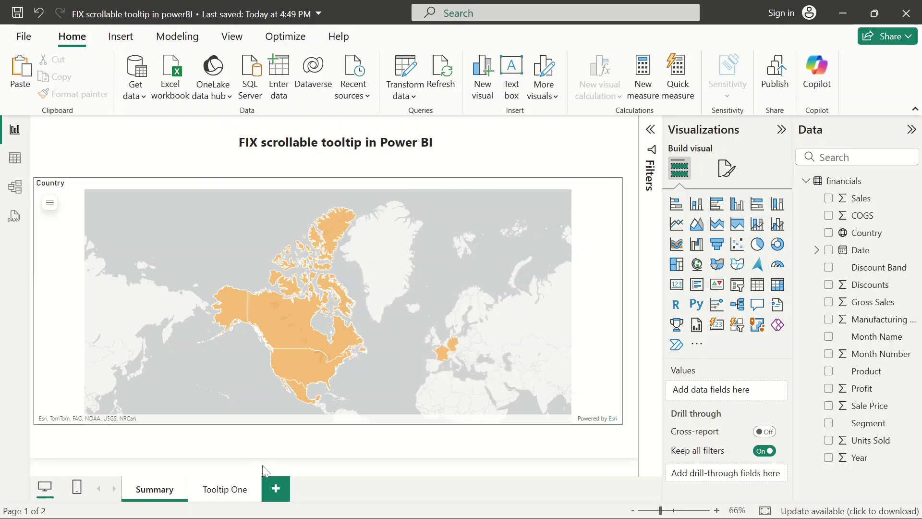
# - Add a new blank page and set its canvas type to Tooltip
pyautogui.click(274, 490)
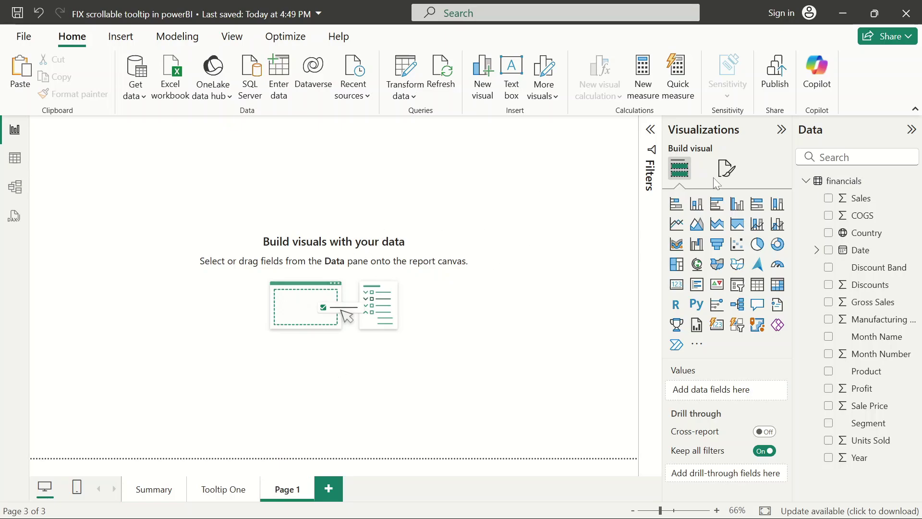
pyautogui.click(726, 167)
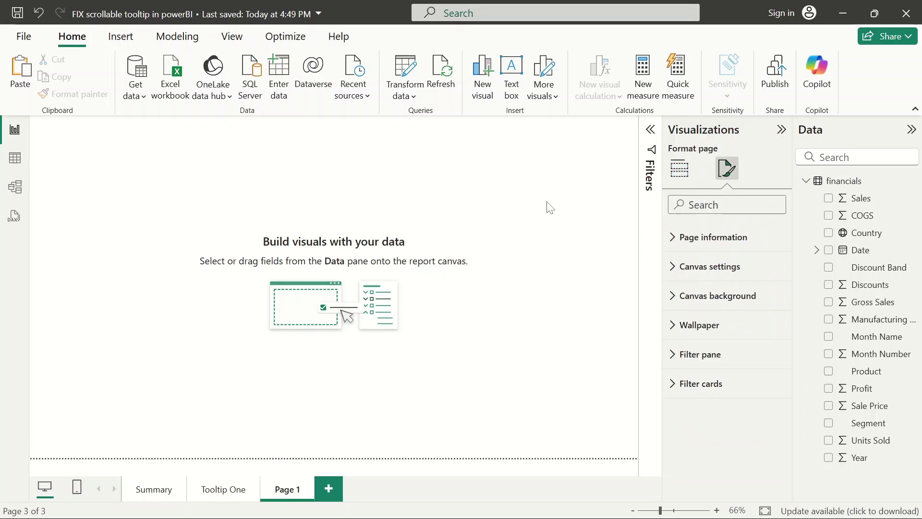
pyautogui.click(676, 267)
pyautogui.click(706, 315)
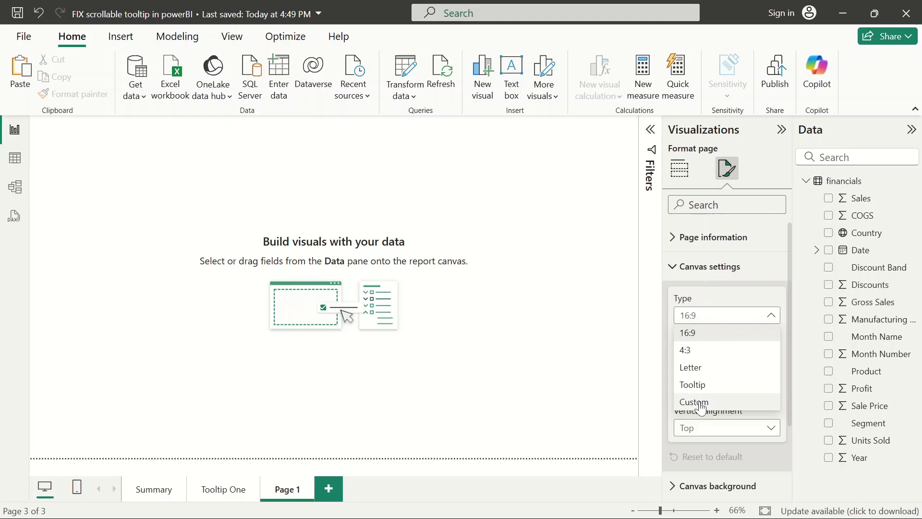
pyautogui.click(692, 384)
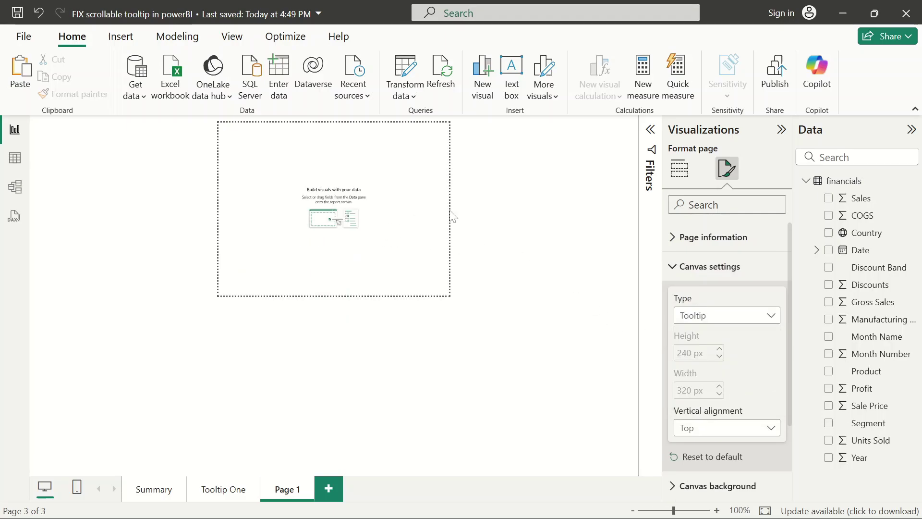
pyautogui.click(701, 267)
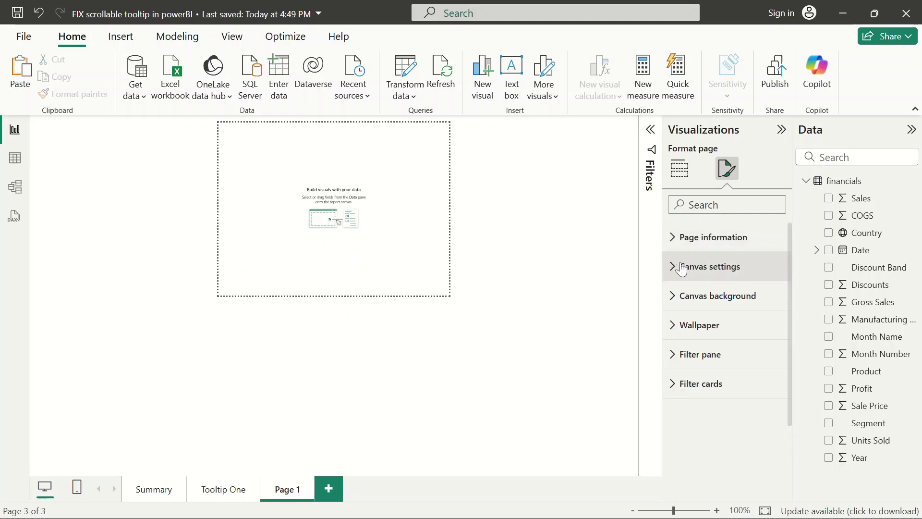
# - Lower the new page's background transparency to about 33%, then return to Tooltip One
pyautogui.click(684, 301)
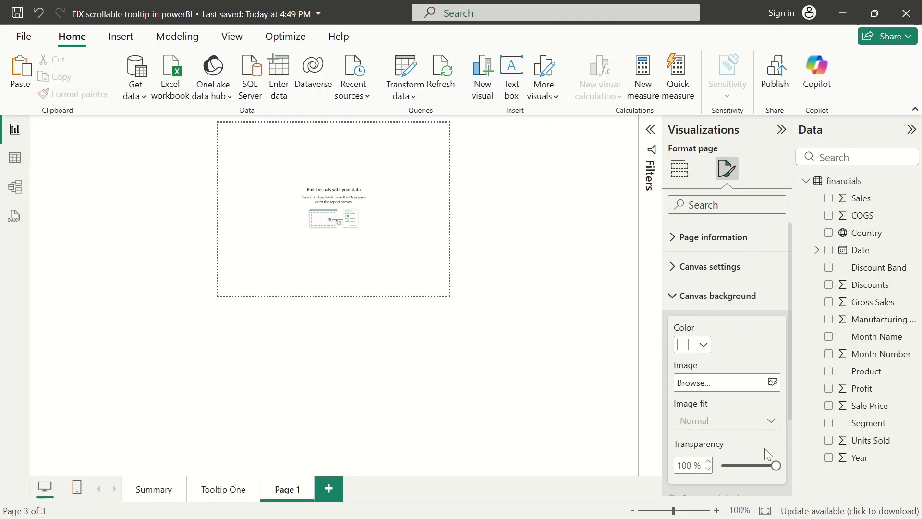
pyautogui.moveTo(771, 462); pyautogui.dragTo(740, 466)
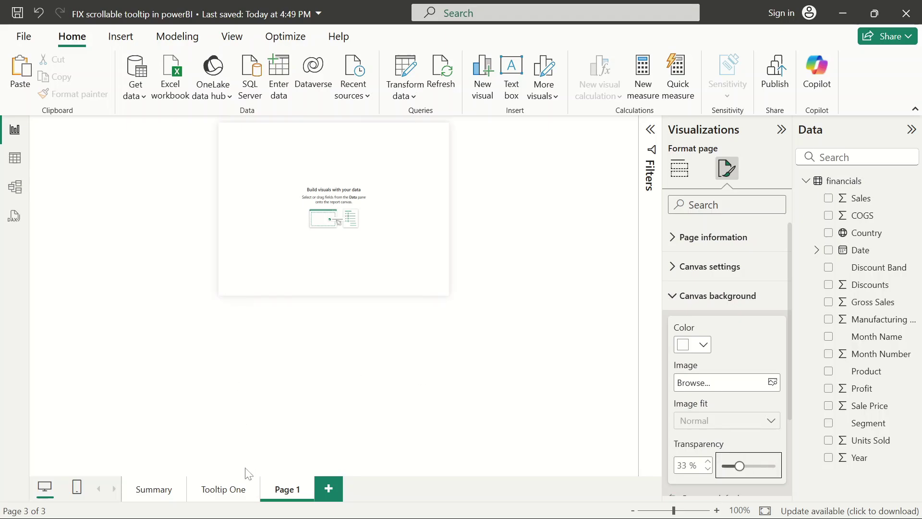
pyautogui.click(245, 488)
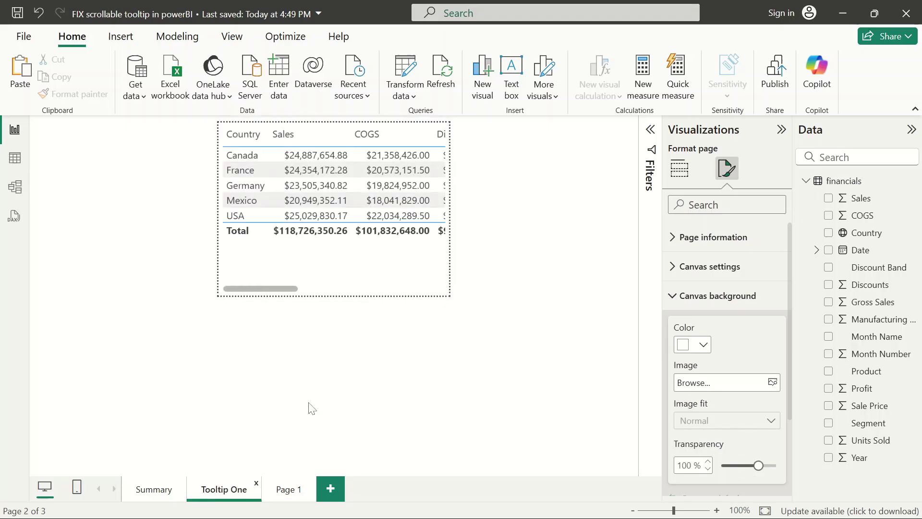
# - Copy the Country, Sales and COGS table from Tooltip One and paste it onto Page 1
pyautogui.click(384, 270)
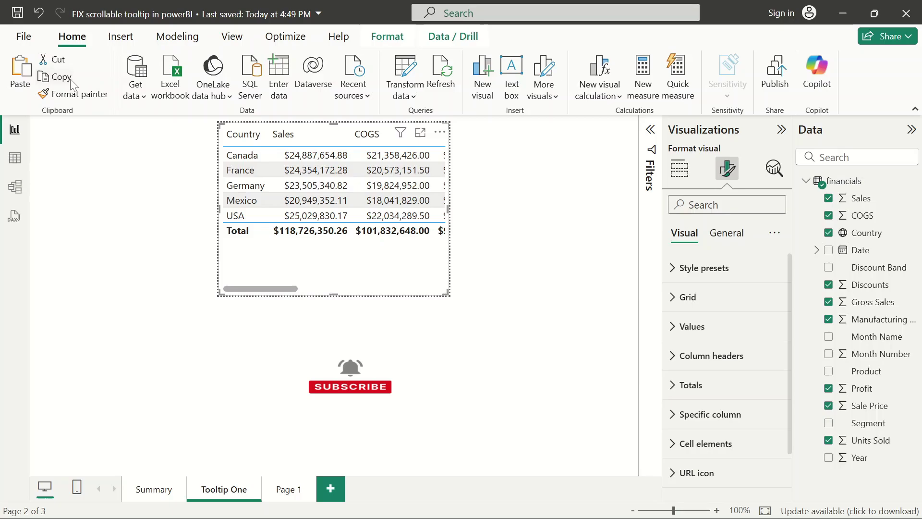
pyautogui.click(289, 490)
pyautogui.click(21, 77)
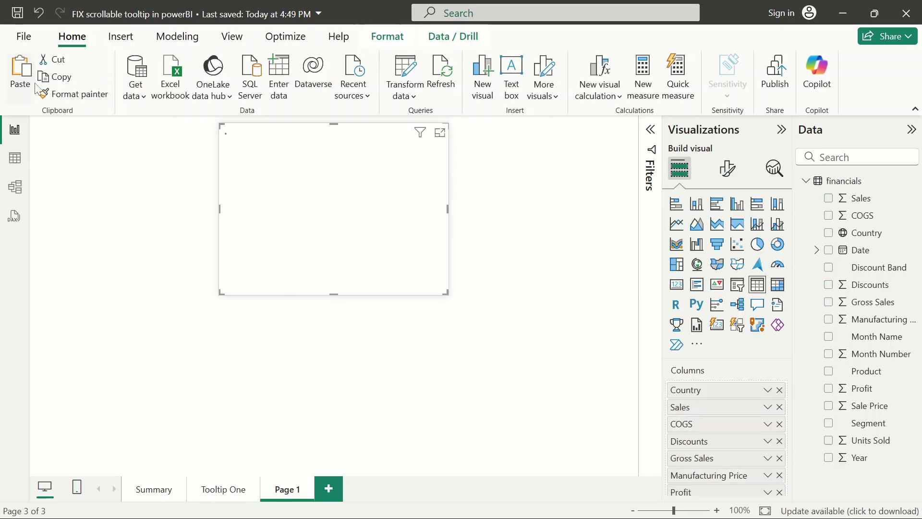
pyautogui.moveTo(259, 293)
pyautogui.mouseDown()
pyautogui.moveTo(437, 287)
pyautogui.moveTo(206, 301)
pyautogui.moveTo(436, 304)
pyautogui.moveTo(218, 309)
pyautogui.moveTo(488, 296)
pyautogui.moveTo(243, 303)
pyautogui.mouseUp()
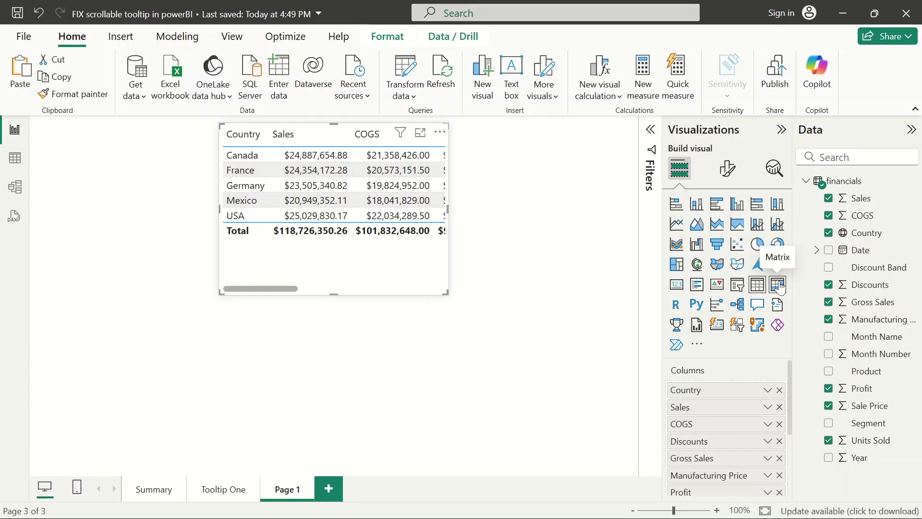
# - Convert the pasted table into a matrix visual
pyautogui.click(779, 285)
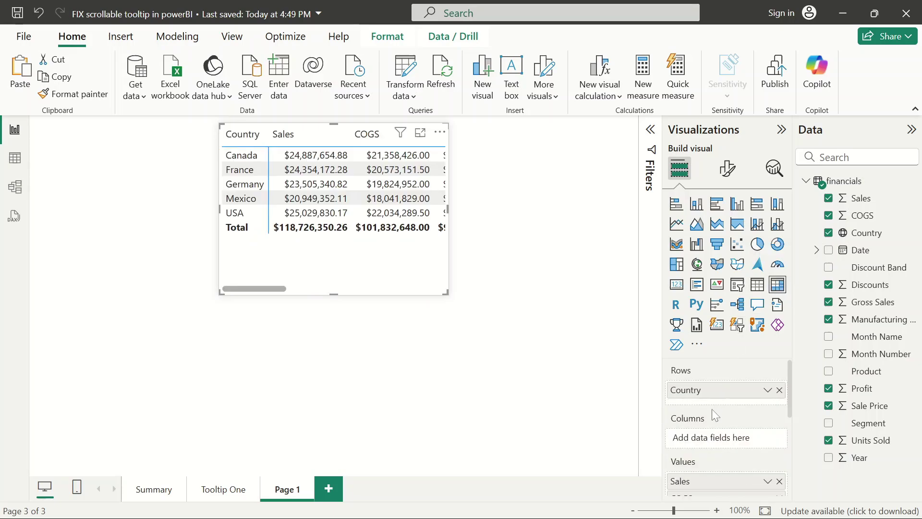
pyautogui.scroll(-3, 712, 408)
pyautogui.scroll(3, 711, 408)
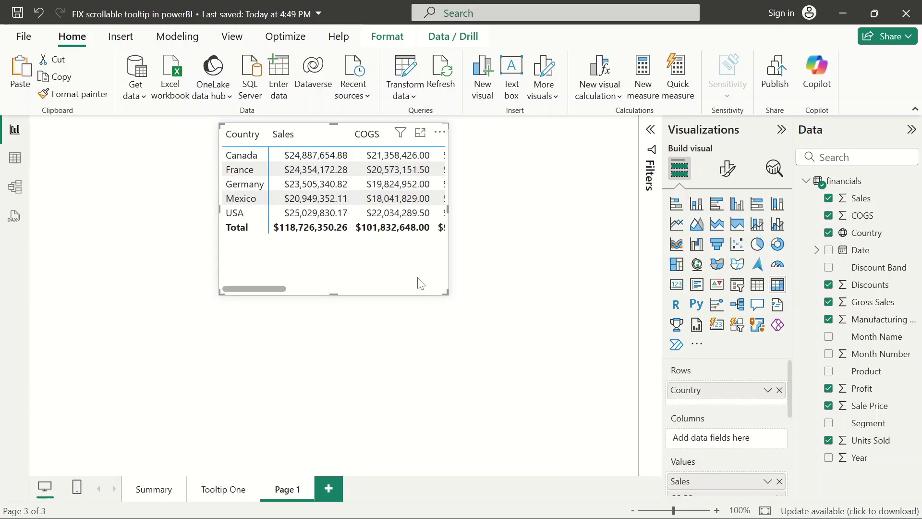
pyautogui.moveTo(265, 287)
pyautogui.mouseDown()
pyautogui.moveTo(393, 288)
pyautogui.moveTo(171, 289)
pyautogui.mouseUp()
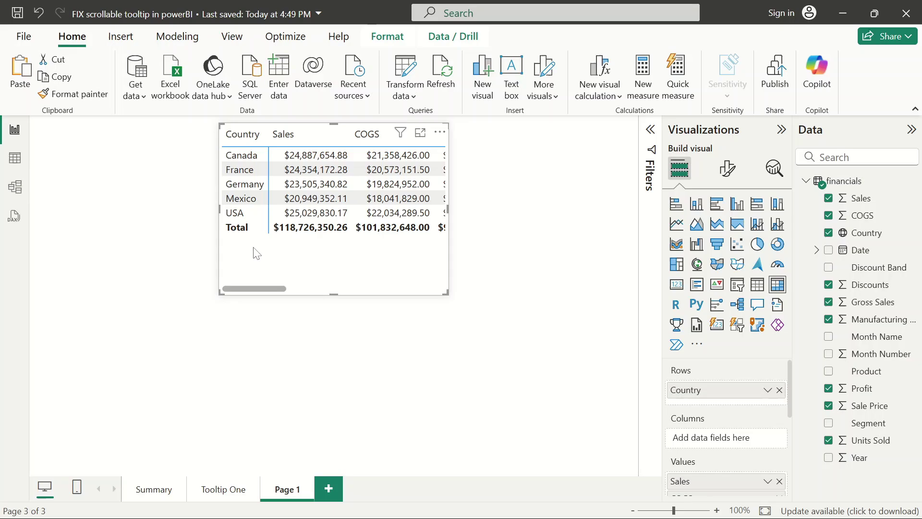
pyautogui.moveTo(267, 289)
pyautogui.mouseDown()
pyautogui.moveTo(307, 289)
pyautogui.moveTo(200, 290)
pyautogui.mouseUp()
pyautogui.scroll(-3, 698, 428)
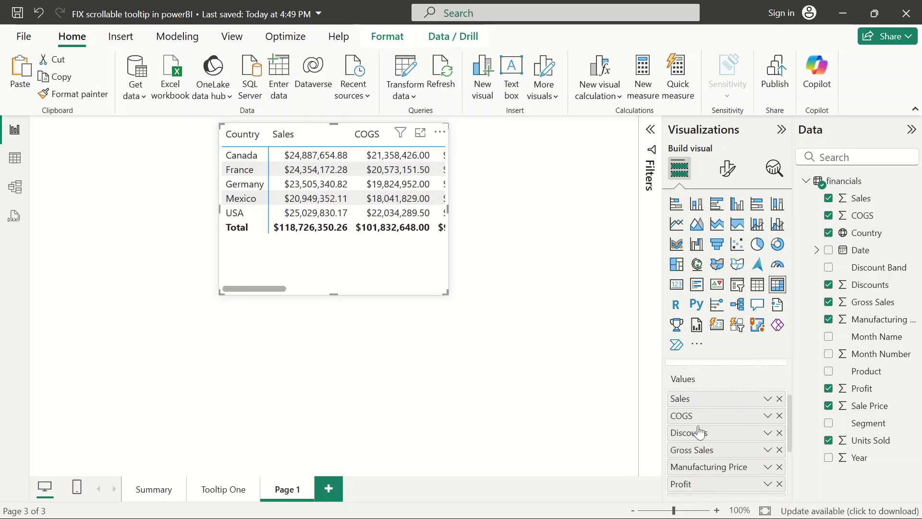
pyautogui.scroll(3, 698, 429)
# - Move Country from the matrix Rows well to Columns so countries run across
pyautogui.moveTo(696, 389); pyautogui.dragTo(697, 444)
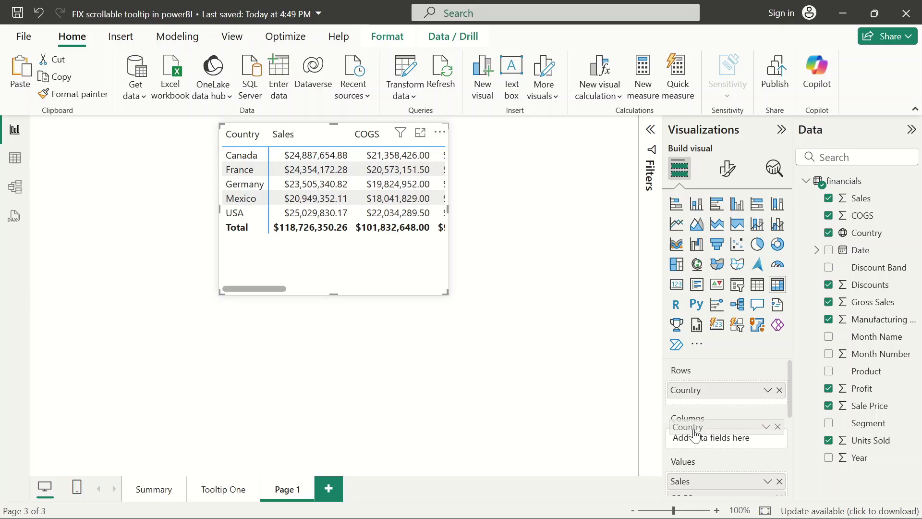
pyautogui.scroll(-3, 687, 439)
pyautogui.scroll(3, 687, 438)
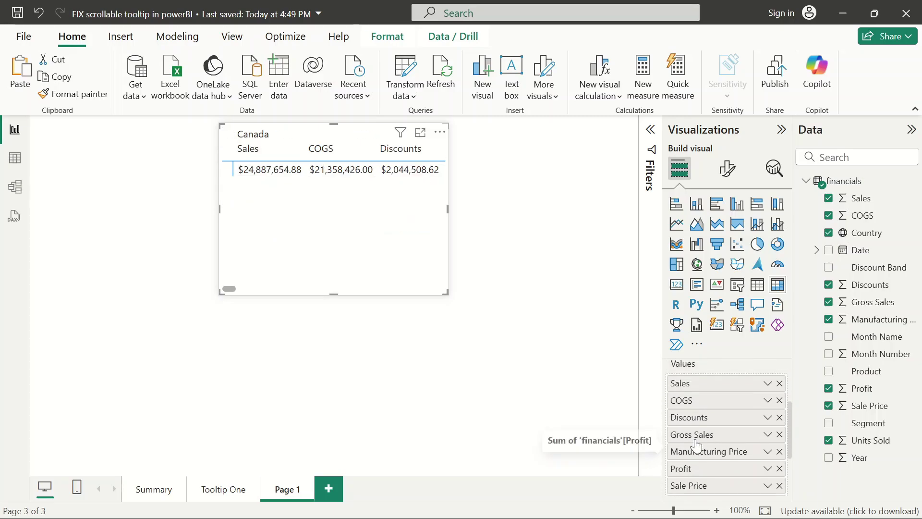
pyautogui.moveTo(229, 290)
pyautogui.mouseDown()
pyautogui.moveTo(487, 288)
pyautogui.moveTo(204, 289)
pyautogui.moveTo(561, 294)
pyautogui.moveTo(199, 323)
pyautogui.mouseUp()
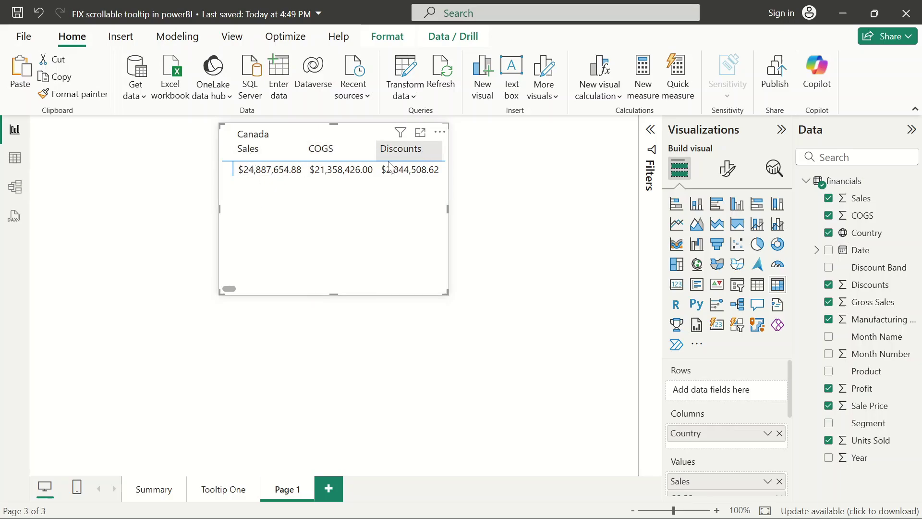
# - Switch the matrix values option so each measure shows as its own row
pyautogui.click(733, 177)
pyautogui.scroll(-2, 685, 375)
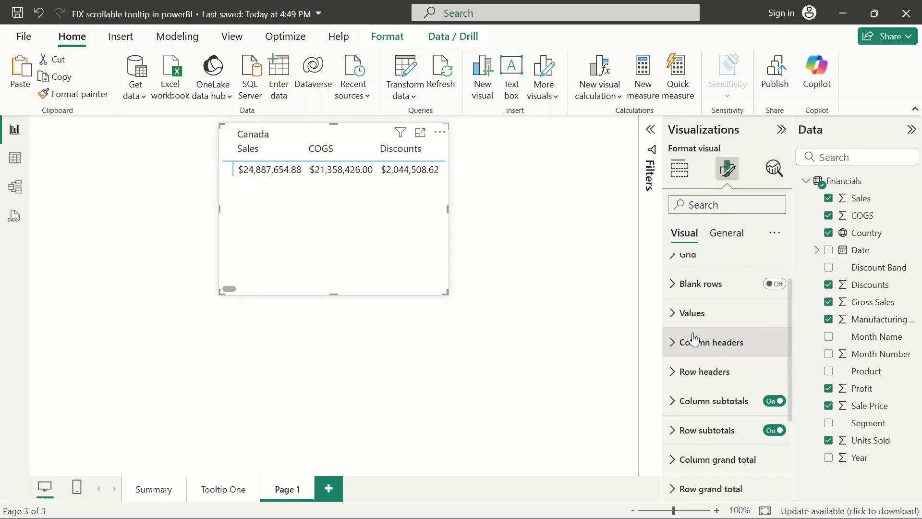
pyautogui.scroll(-1, 687, 312)
pyautogui.click(682, 264)
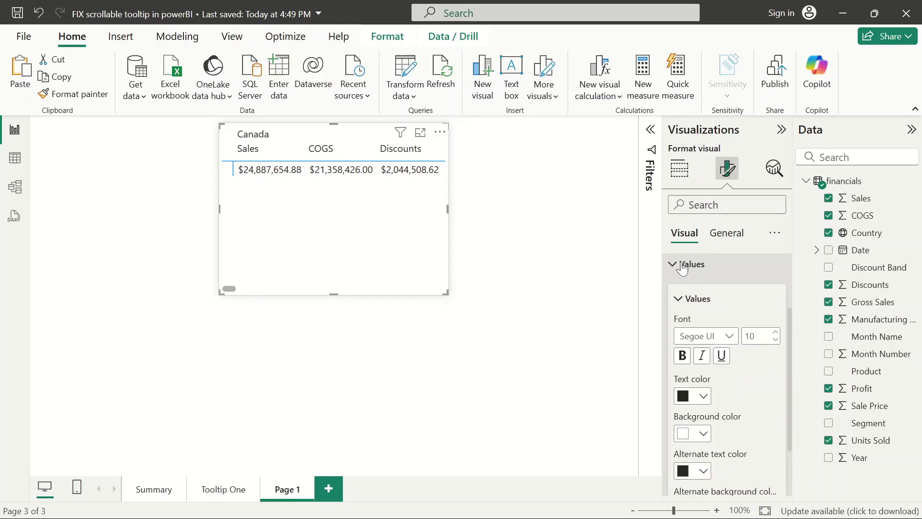
pyautogui.scroll(-1, 739, 402)
pyautogui.scroll(-3, 739, 406)
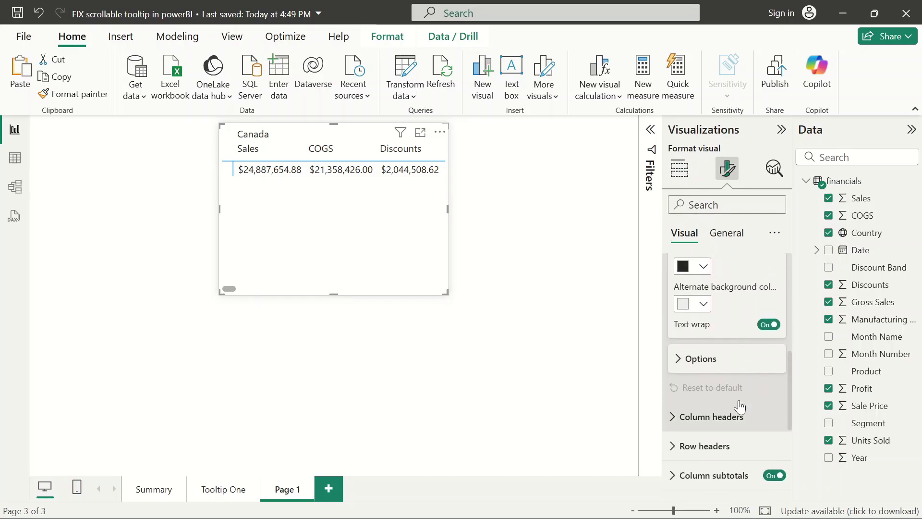
pyautogui.scroll(1, 741, 336)
pyautogui.scroll(4, 741, 306)
pyautogui.scroll(-5, 741, 306)
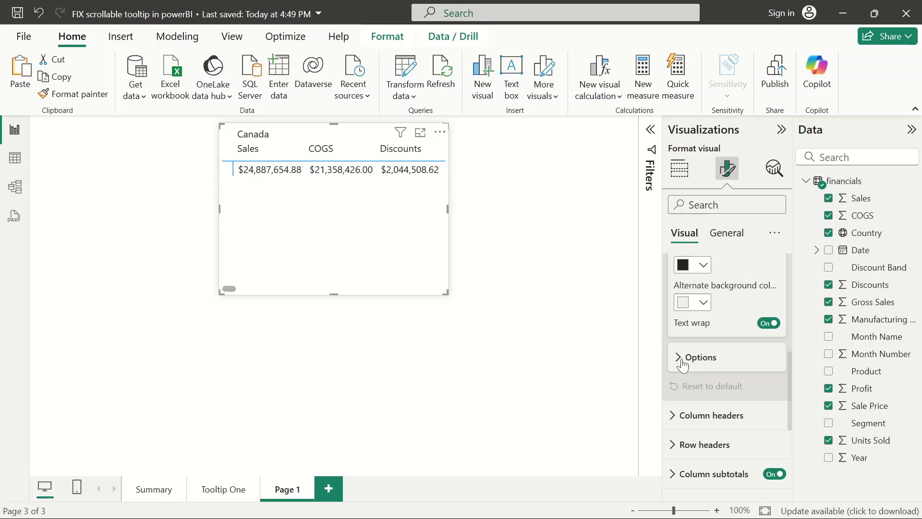
pyautogui.scroll(2, 749, 285)
pyautogui.scroll(-3, 752, 289)
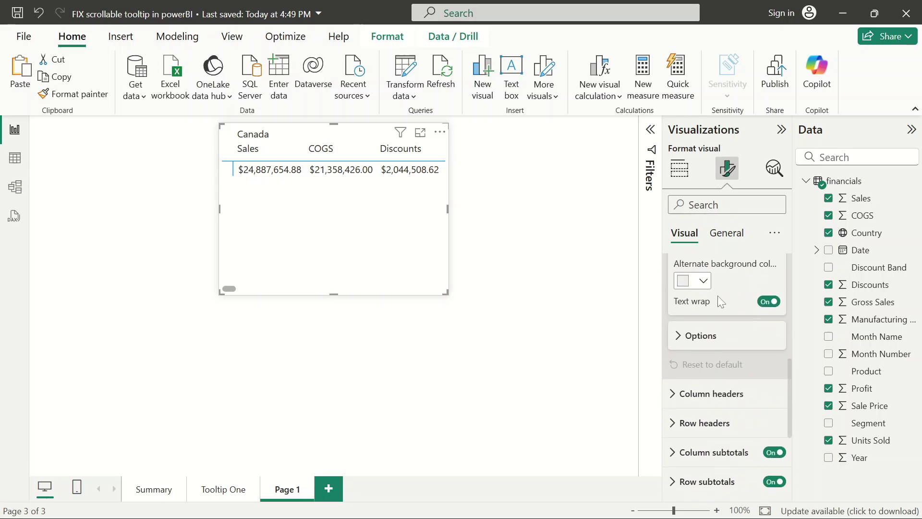
pyautogui.click(681, 334)
pyautogui.scroll(-1, 759, 368)
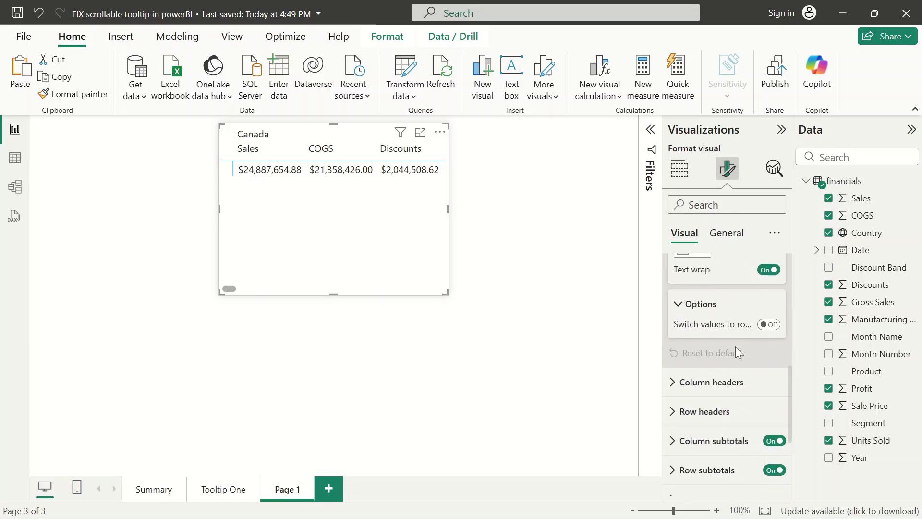
pyautogui.click(772, 325)
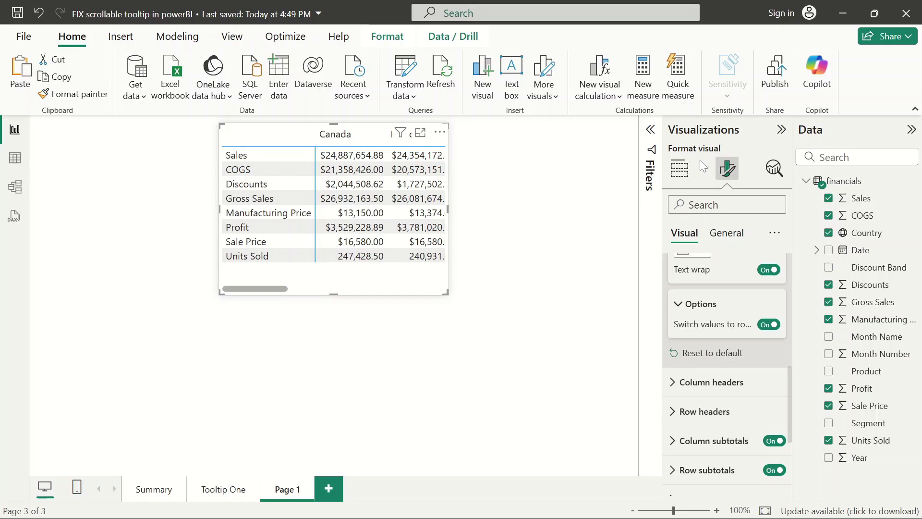
pyautogui.scroll(5, 694, 341)
pyautogui.scroll(5, 686, 350)
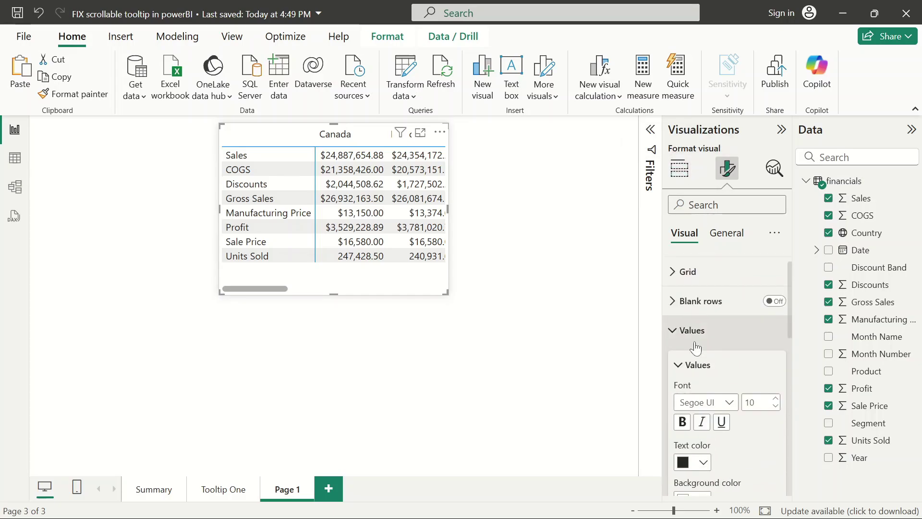
pyautogui.scroll(2, 677, 360)
pyautogui.click(676, 365)
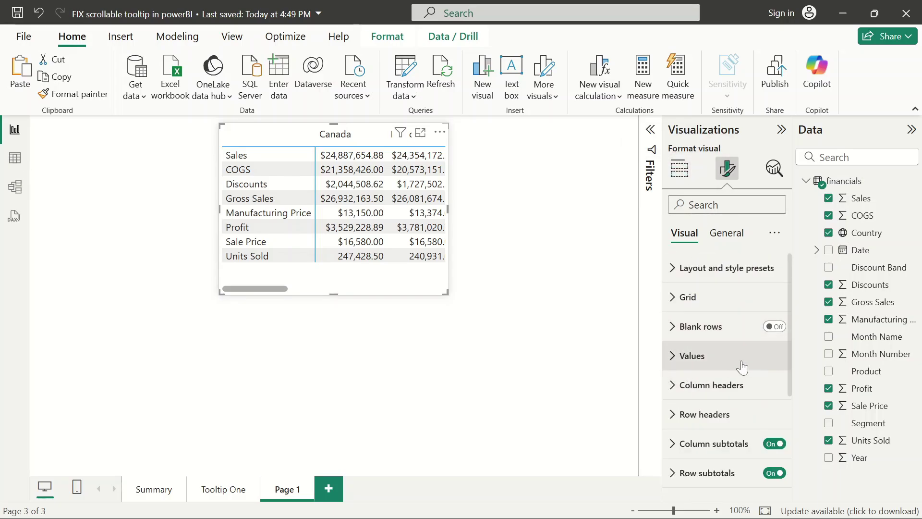
# - Turn off the matrix's column subtotals
pyautogui.scroll(-3, 737, 365)
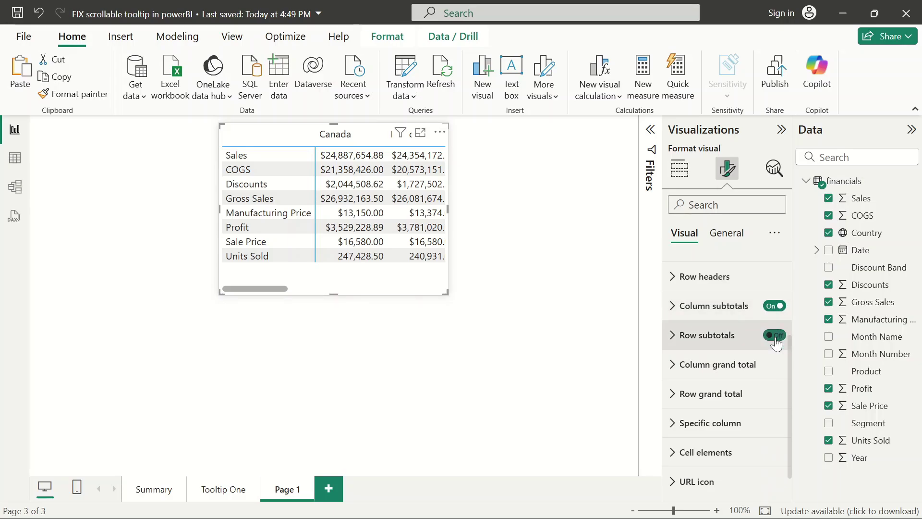
pyautogui.click(773, 317)
pyautogui.click(774, 306)
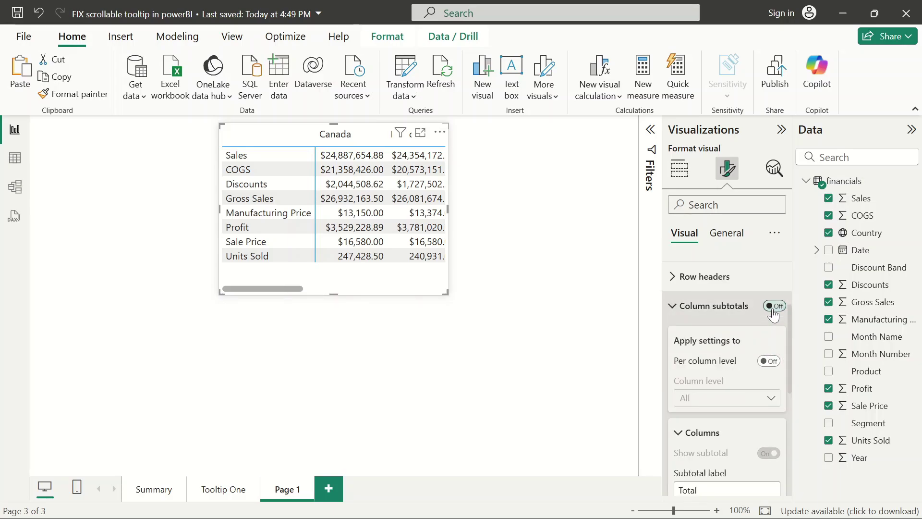
pyautogui.click(681, 309)
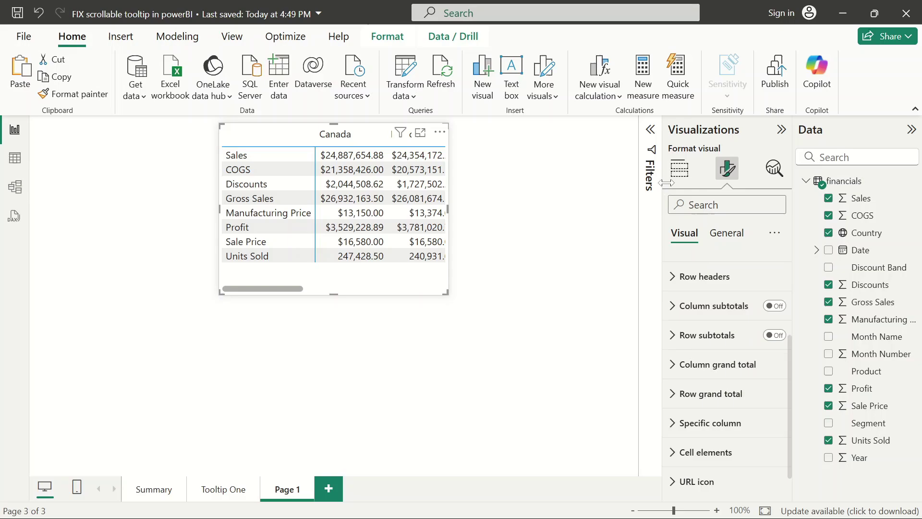
pyautogui.click(680, 168)
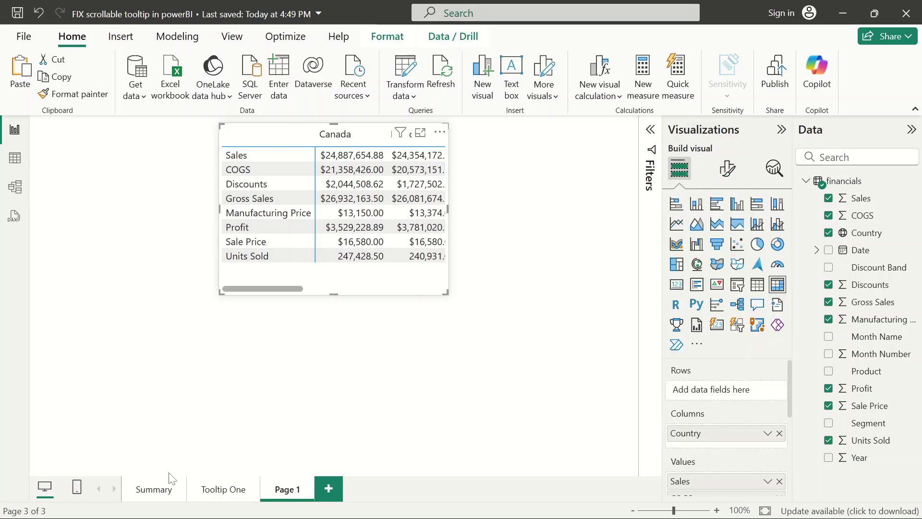
# - On the Summary page, change the country map's tooltip page from Tooltip One to Page 1
pyautogui.moveTo(154, 489)
pyautogui.click(154, 495)
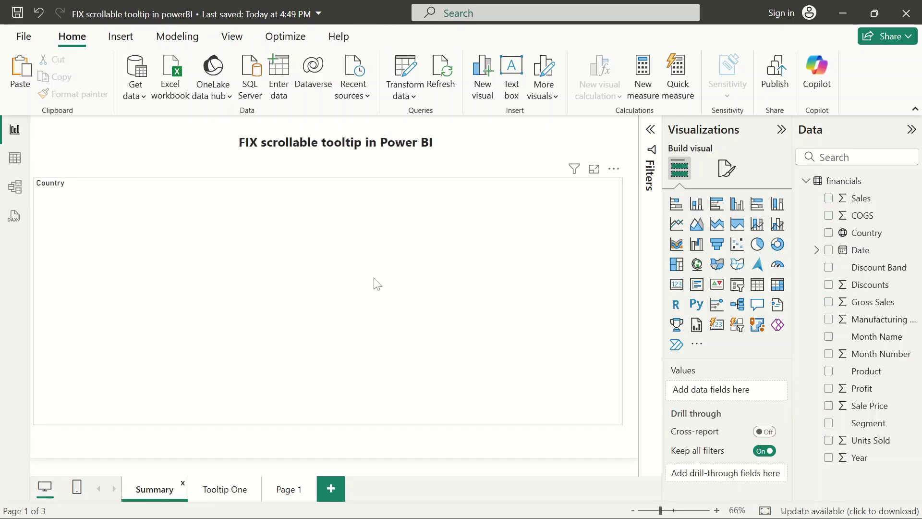
pyautogui.click(594, 217)
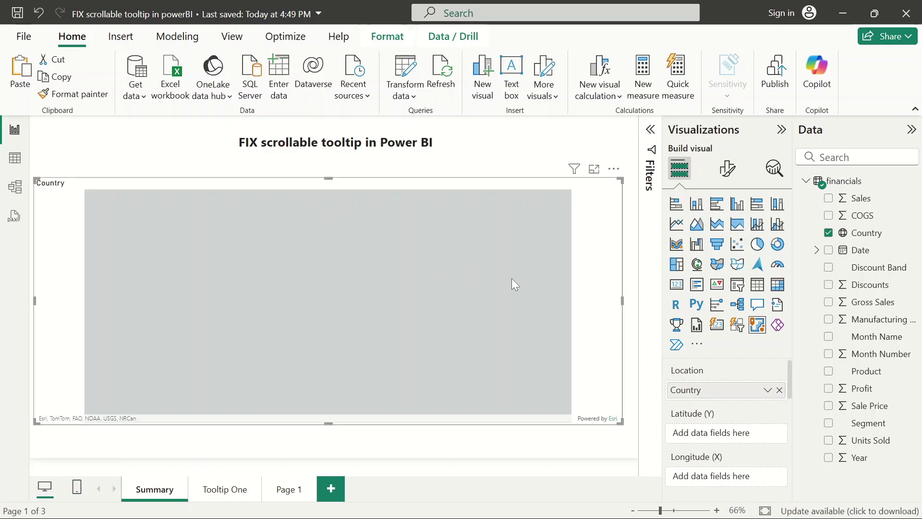
pyautogui.click(728, 168)
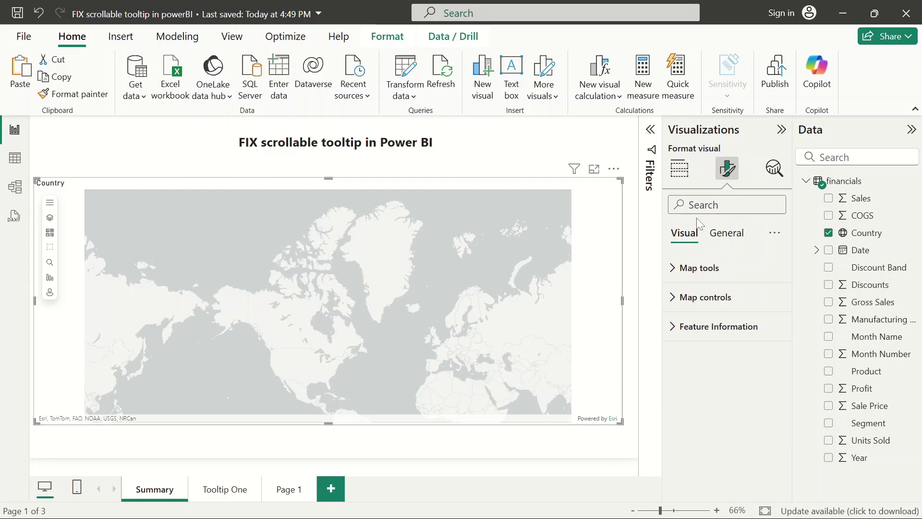
pyautogui.click(734, 237)
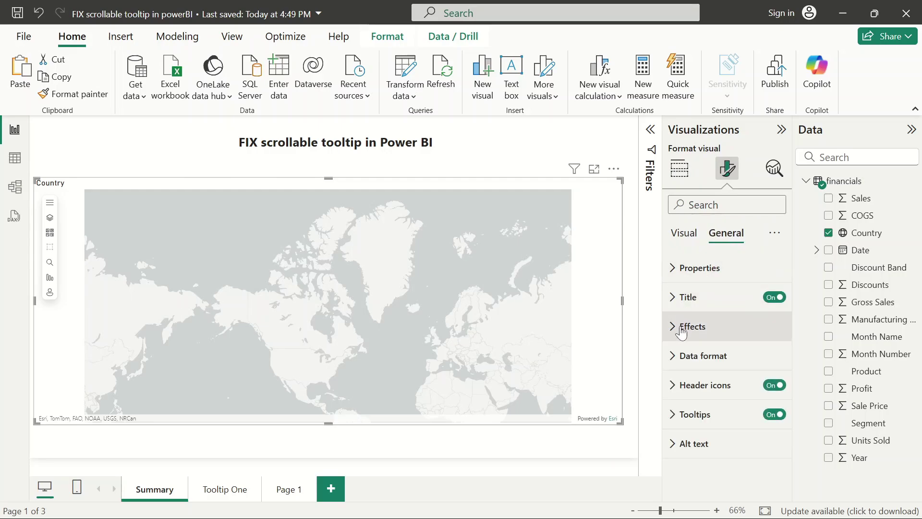
pyautogui.click(672, 414)
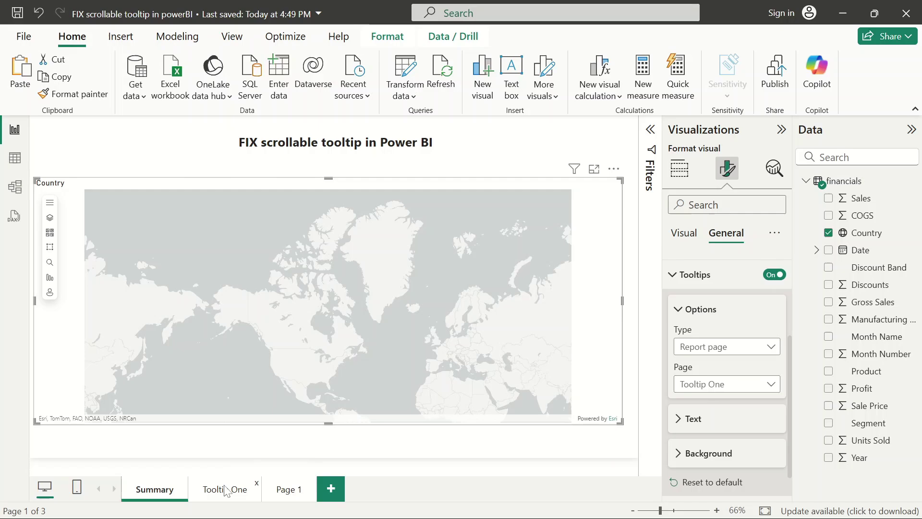
pyautogui.click(707, 391)
pyautogui.click(705, 435)
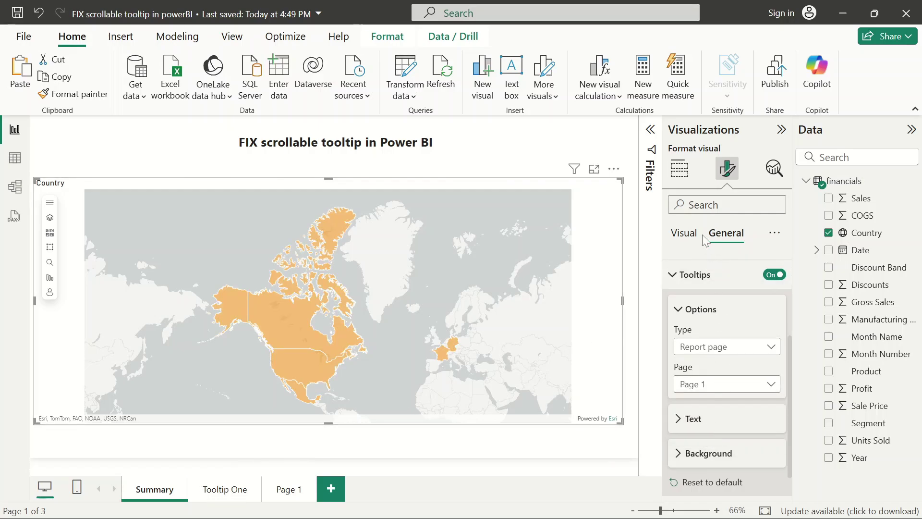
pyautogui.click(680, 168)
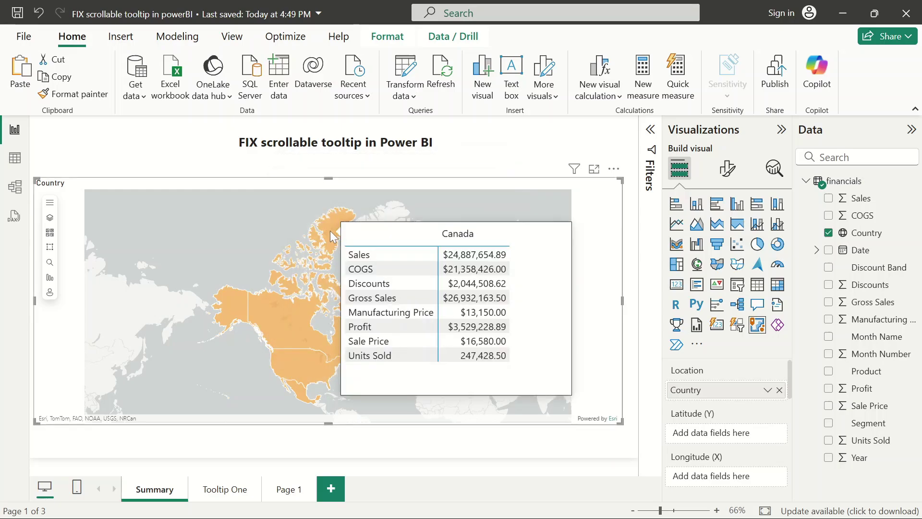
# - Change Page 1's canvas type from Tooltip to 16:9
pyautogui.click(291, 489)
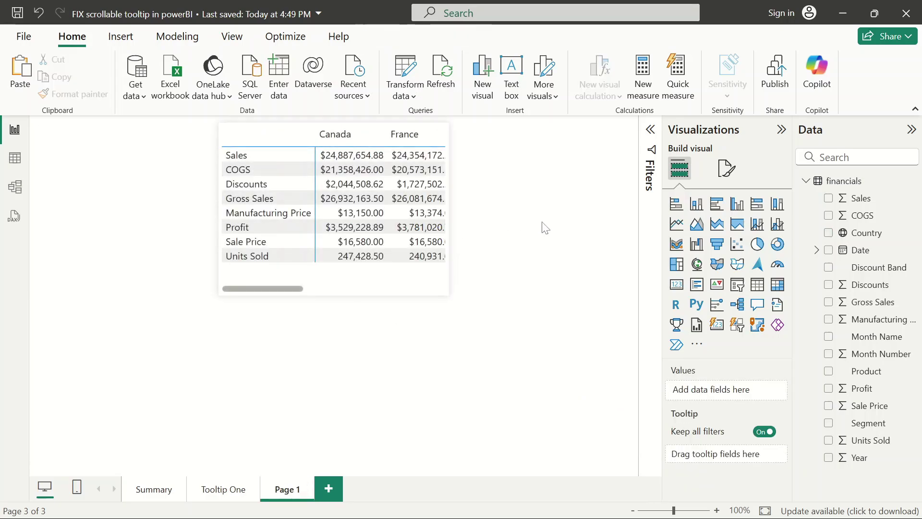
pyautogui.click(722, 178)
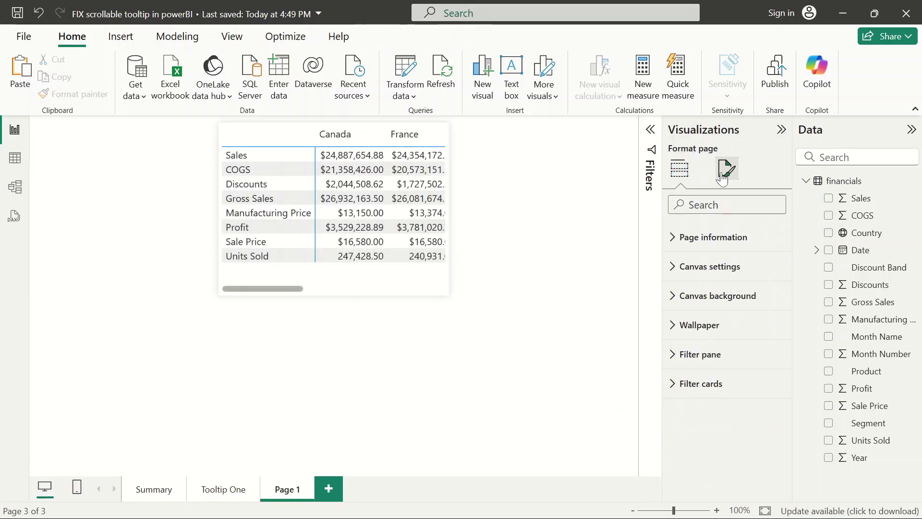
pyautogui.click(678, 278)
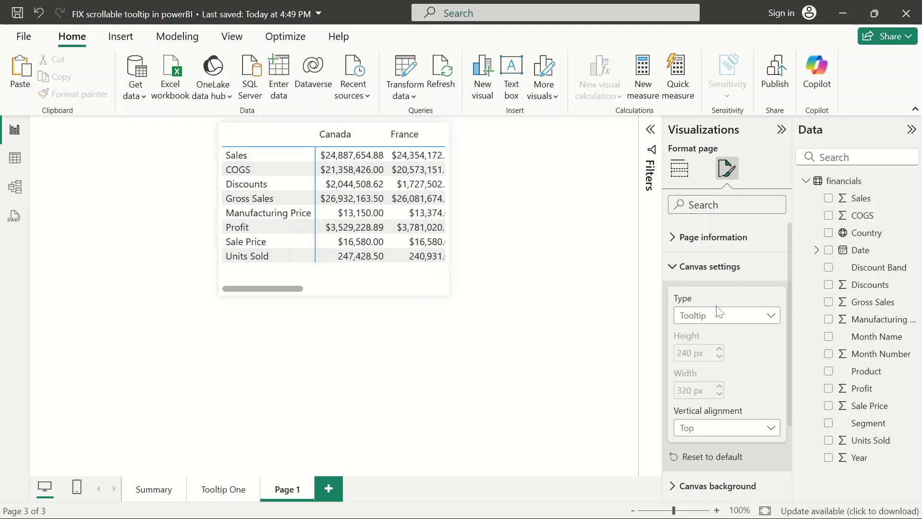
pyautogui.click(724, 319)
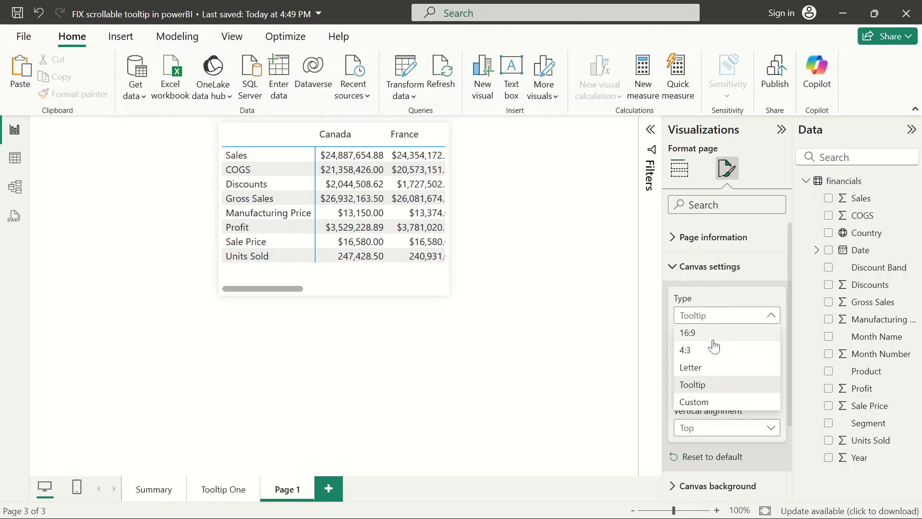
pyautogui.click(714, 339)
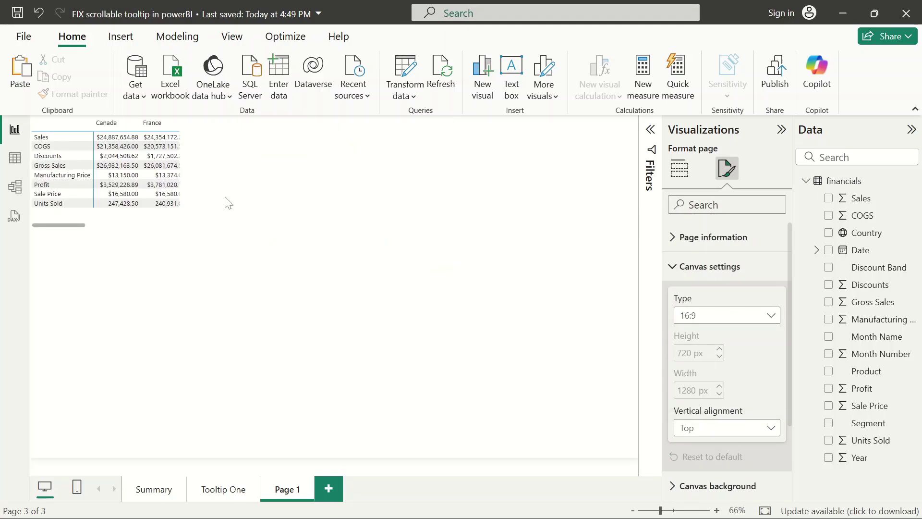
pyautogui.click(194, 186)
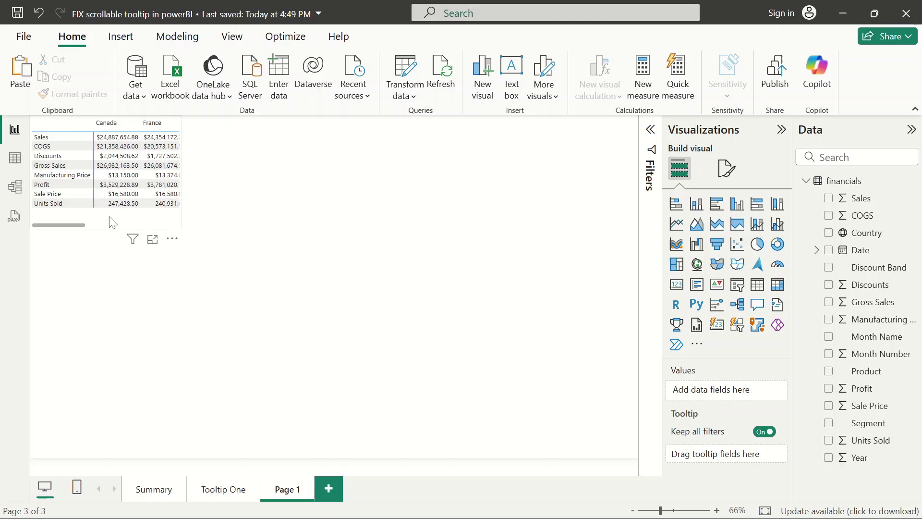
# - Drag the matrix toward the centre of the 16:9 canvas
pyautogui.moveTo(111, 222); pyautogui.dragTo(310, 266)
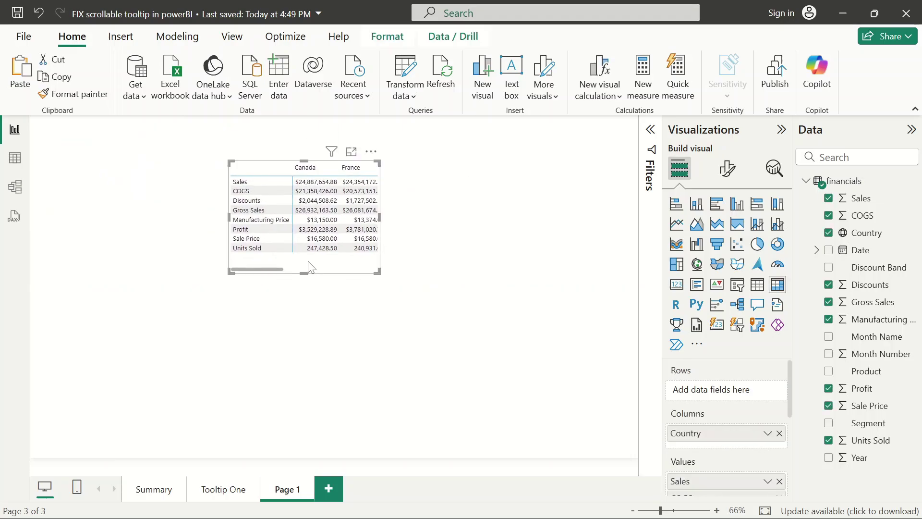
pyautogui.click(583, 190)
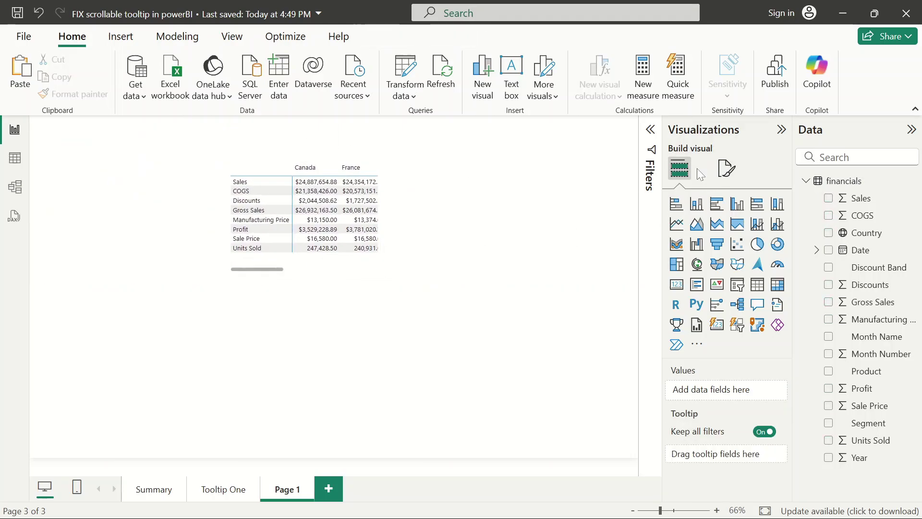
pyautogui.click(727, 168)
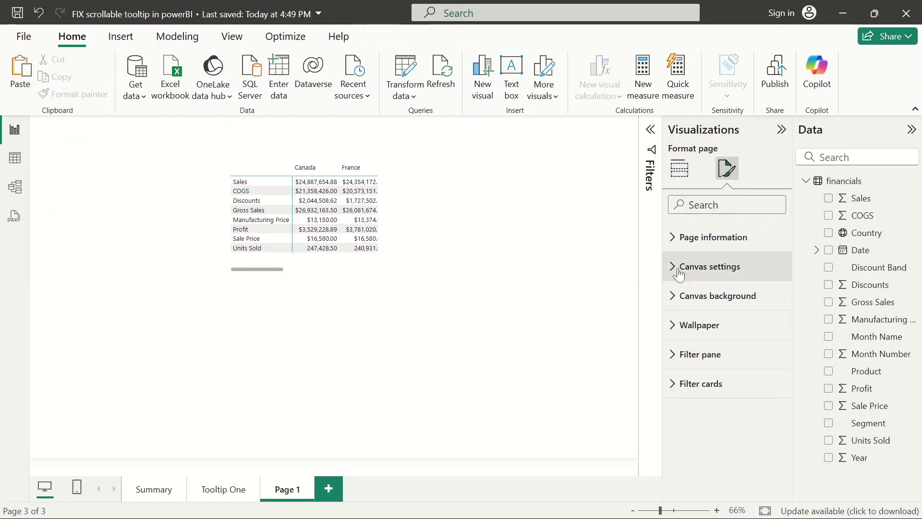
# - Keep 'Allow use as tooltip' on for Page 1 and stretch the matrix much taller
pyautogui.click(672, 241)
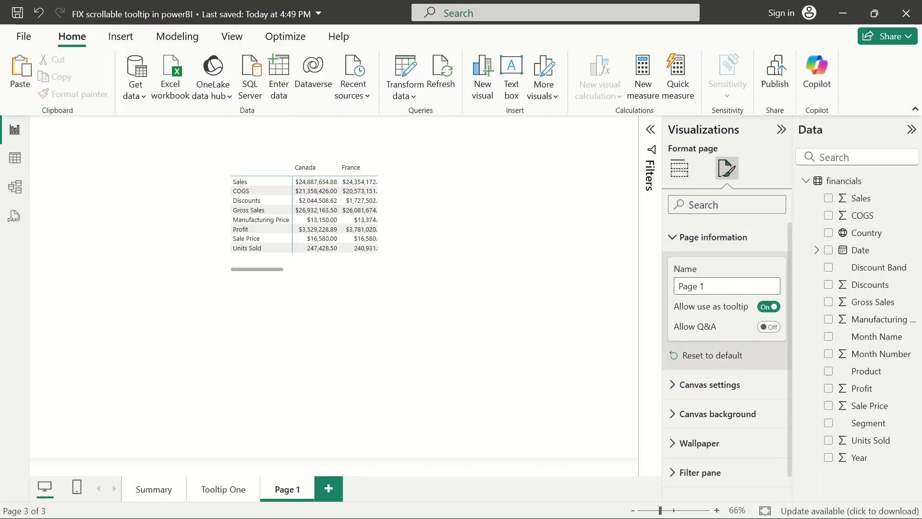
pyautogui.click(765, 308)
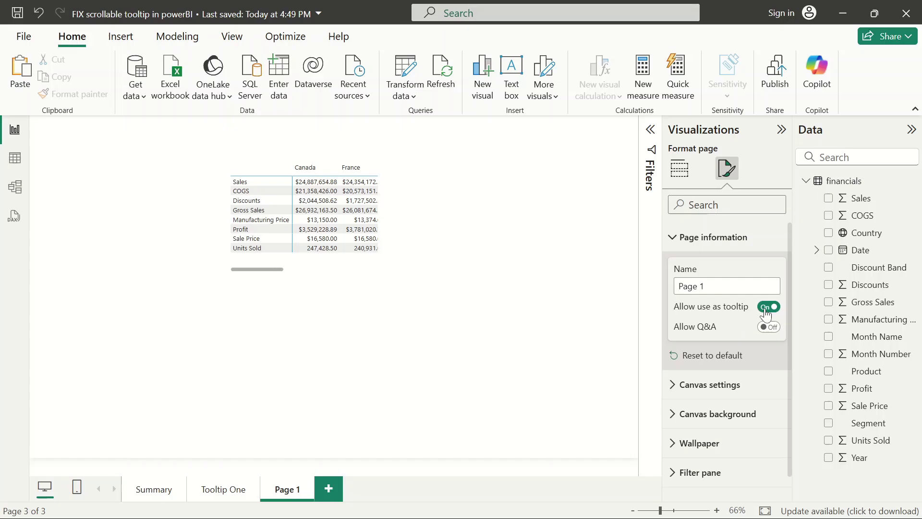
pyautogui.click(671, 237)
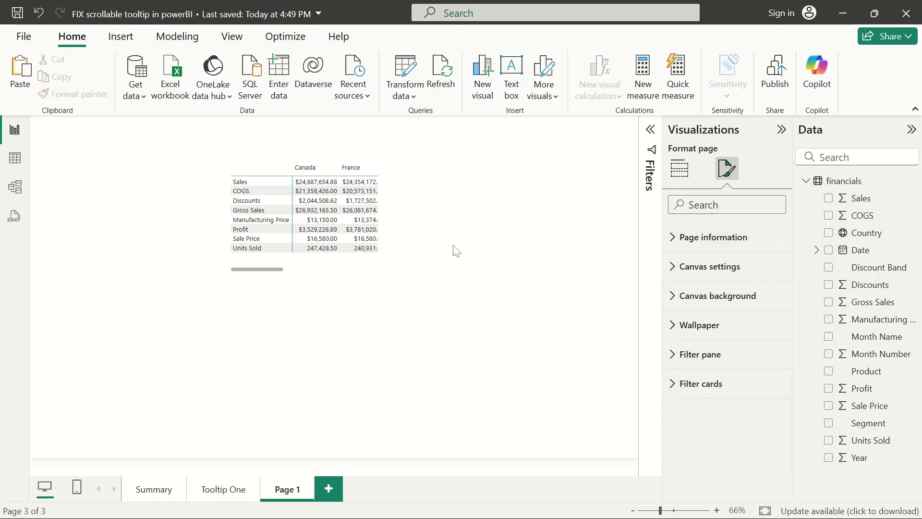
pyautogui.click(345, 269)
pyautogui.moveTo(304, 273); pyautogui.dragTo(307, 359)
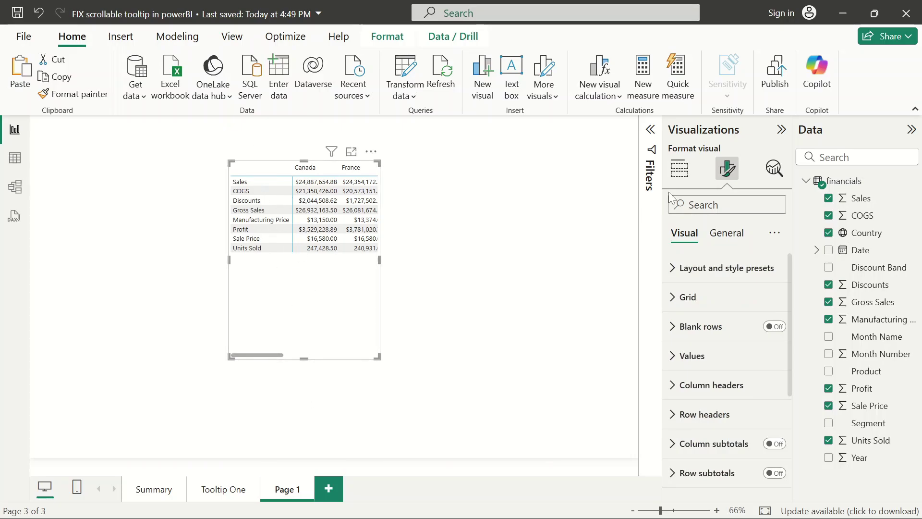
# - Check the matrix's height and width (419 × 319) in its General format settings
pyautogui.click(547, 199)
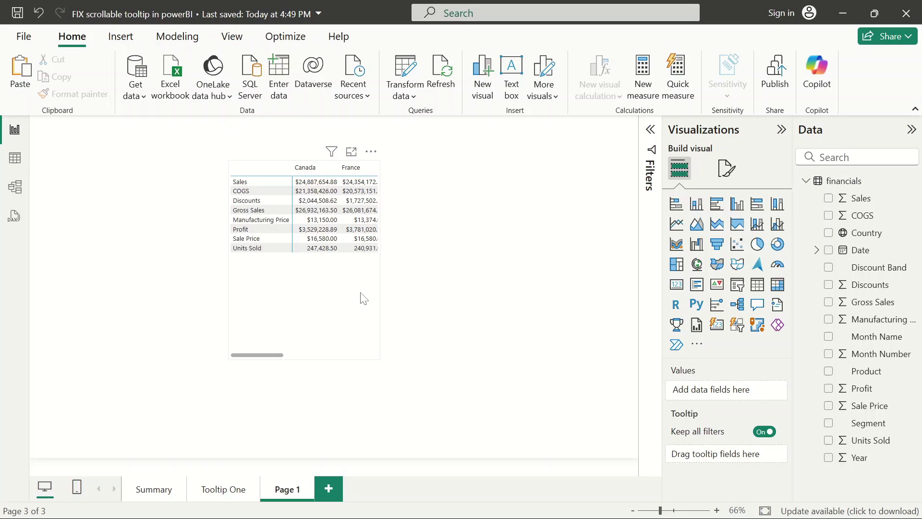
pyautogui.click(296, 313)
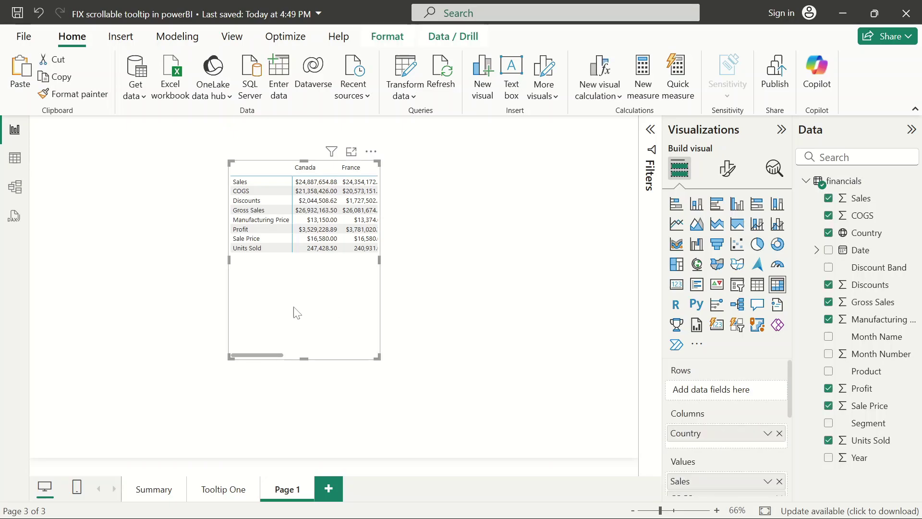
pyautogui.click(727, 168)
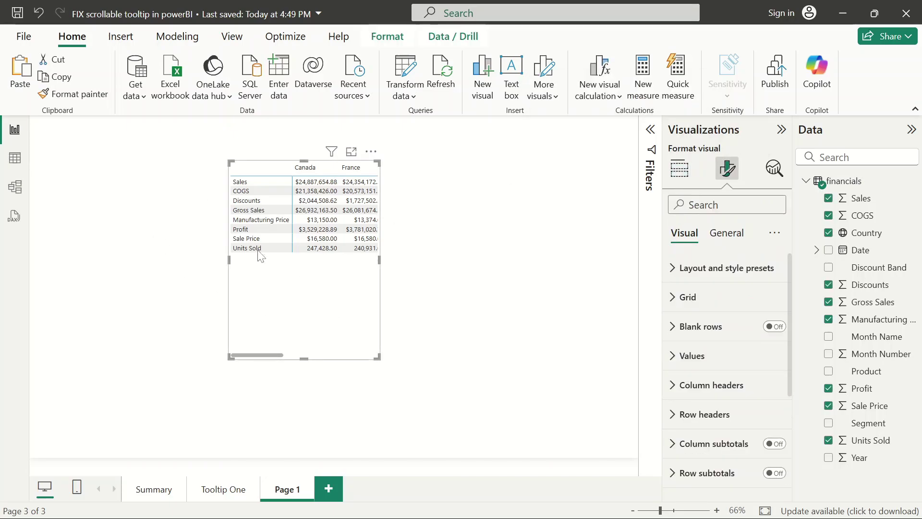
pyautogui.click(720, 235)
pyautogui.click(677, 279)
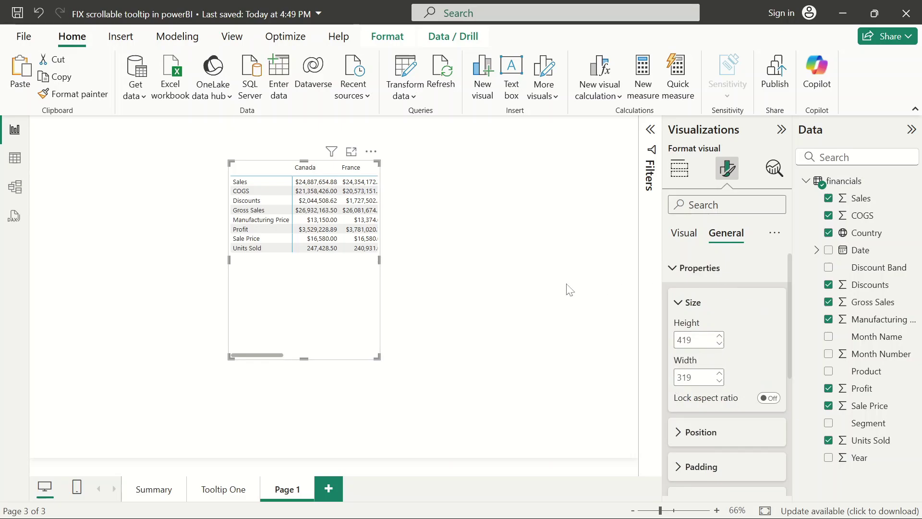
pyautogui.click(552, 285)
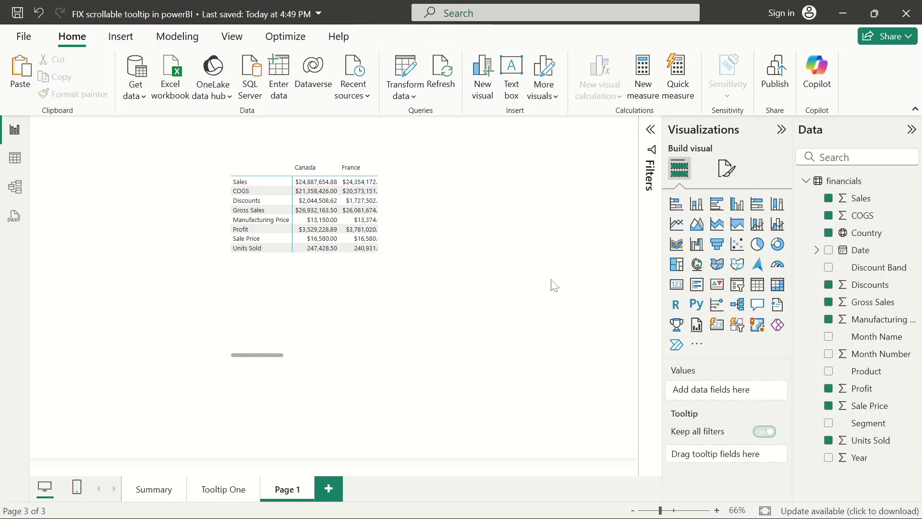
pyautogui.click(726, 169)
# - Give Page 1 a custom canvas size with height 419 and width 320
pyautogui.click(676, 267)
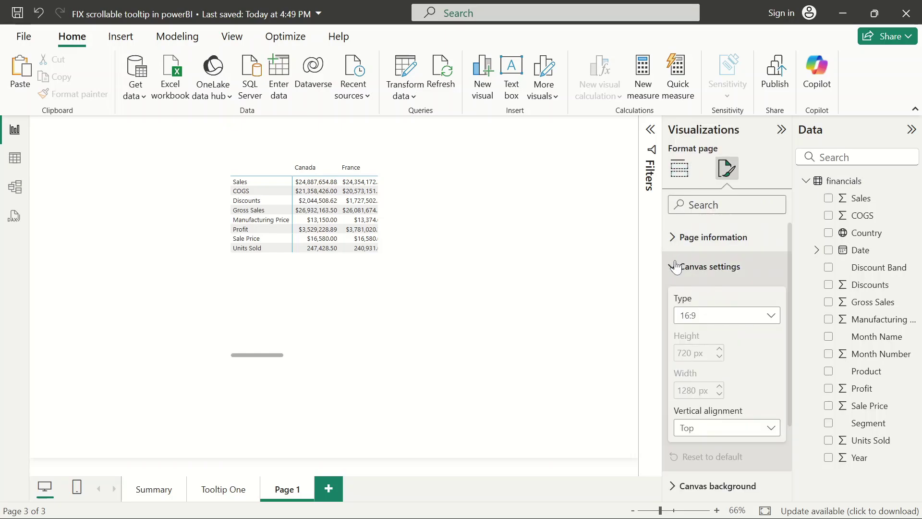
pyautogui.click(732, 320)
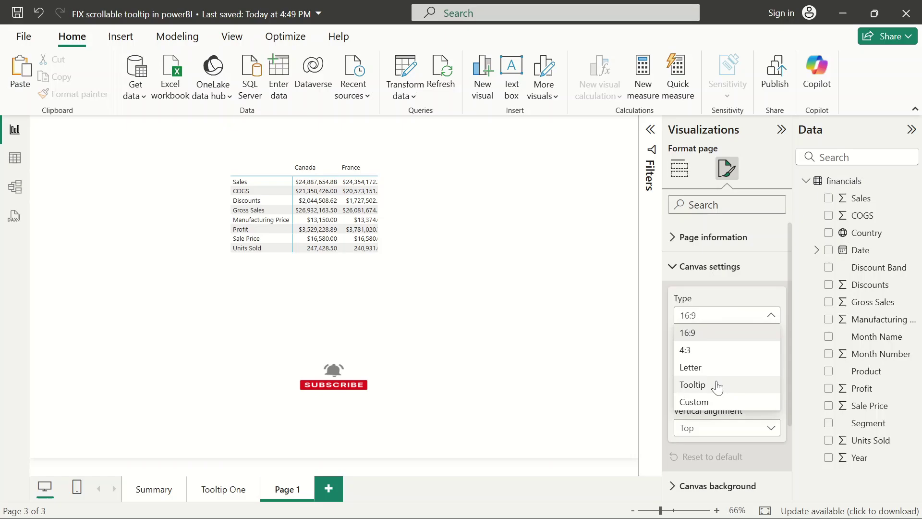
pyautogui.click(700, 401)
pyautogui.doubleClick(684, 352)
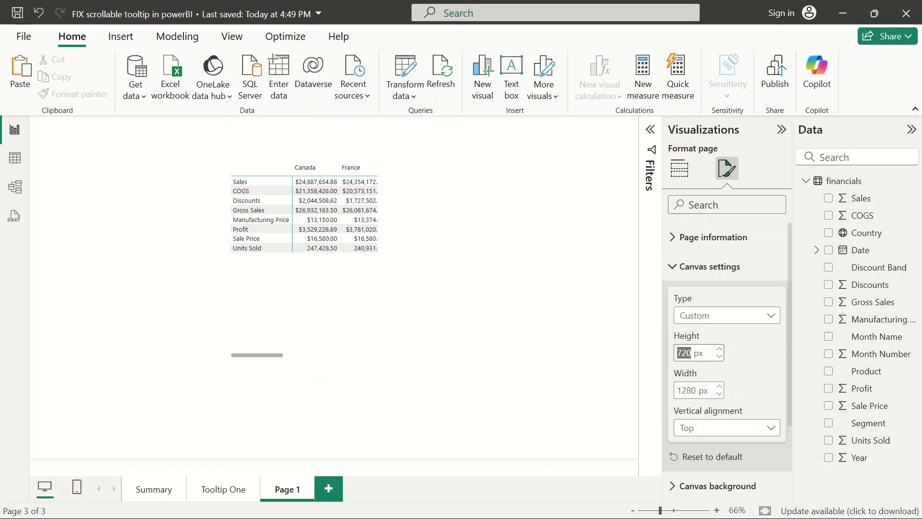
pyautogui.press('BackSpace')
pyautogui.write('4')
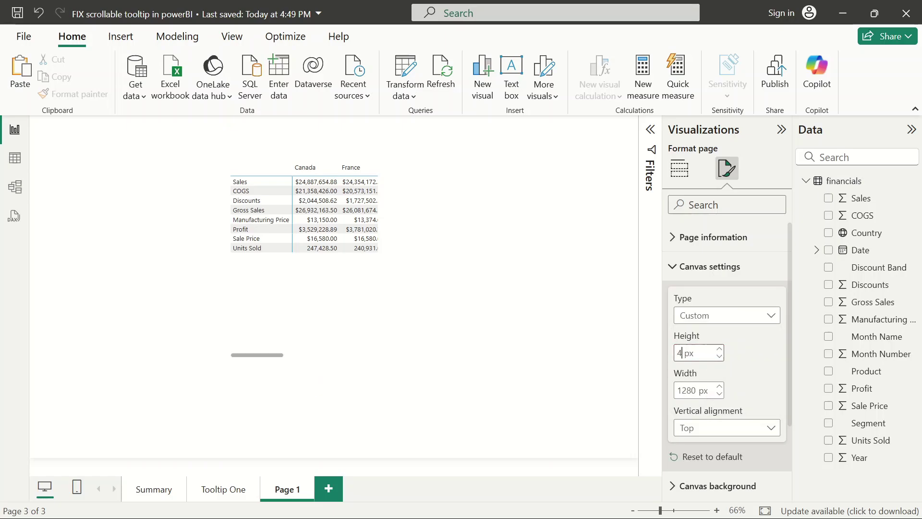
pyautogui.write('19')
pyautogui.press('Tab')
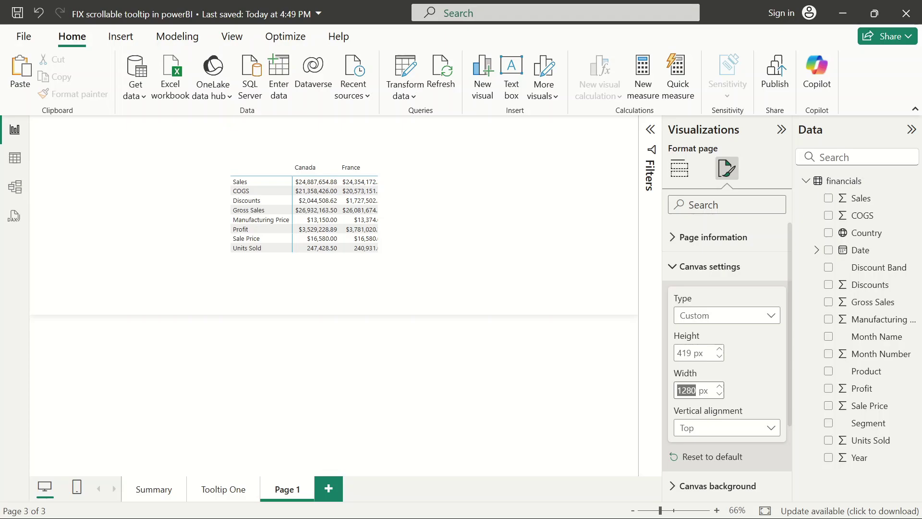
pyautogui.click(687, 389)
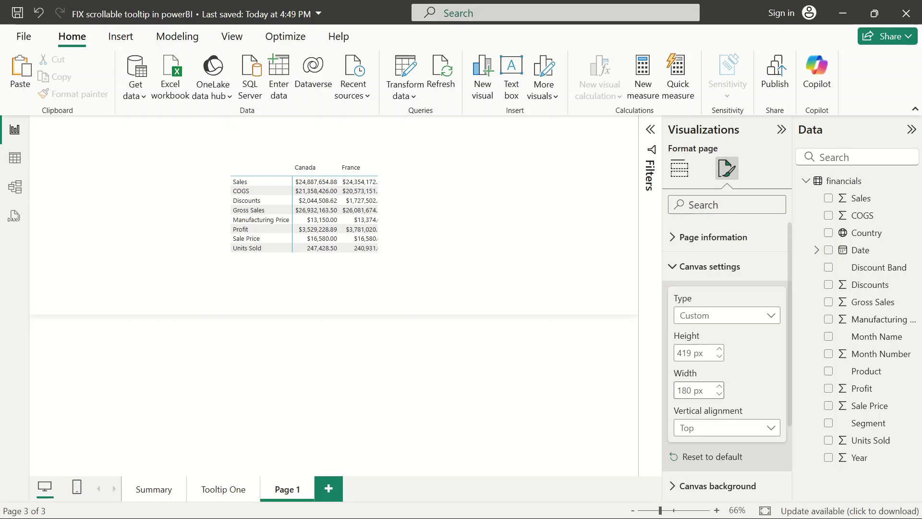
pyautogui.press('BackSpace')
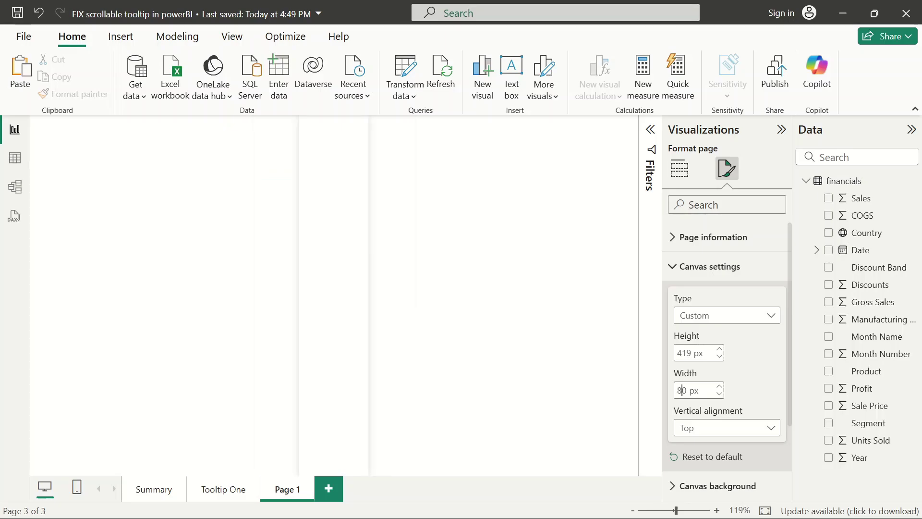
pyautogui.press('Delete')
pyautogui.press('Delete')
pyautogui.write('32')
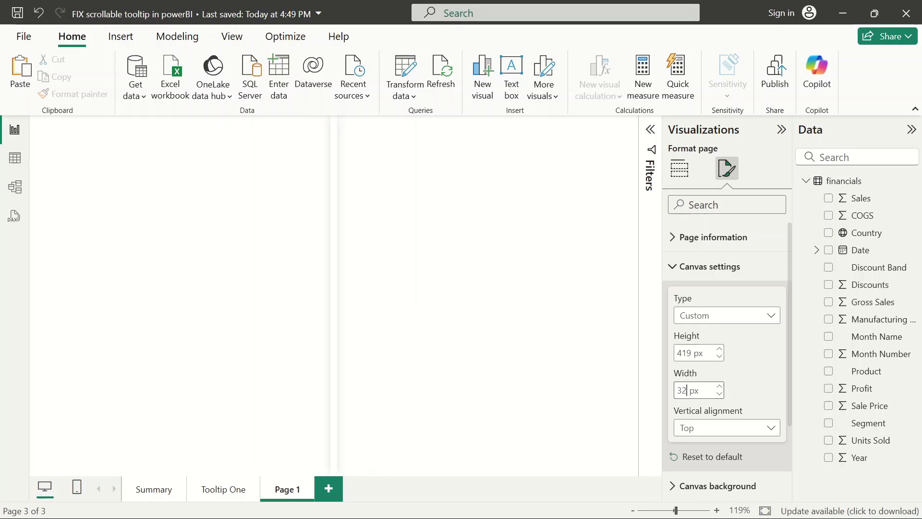
pyautogui.write('0')
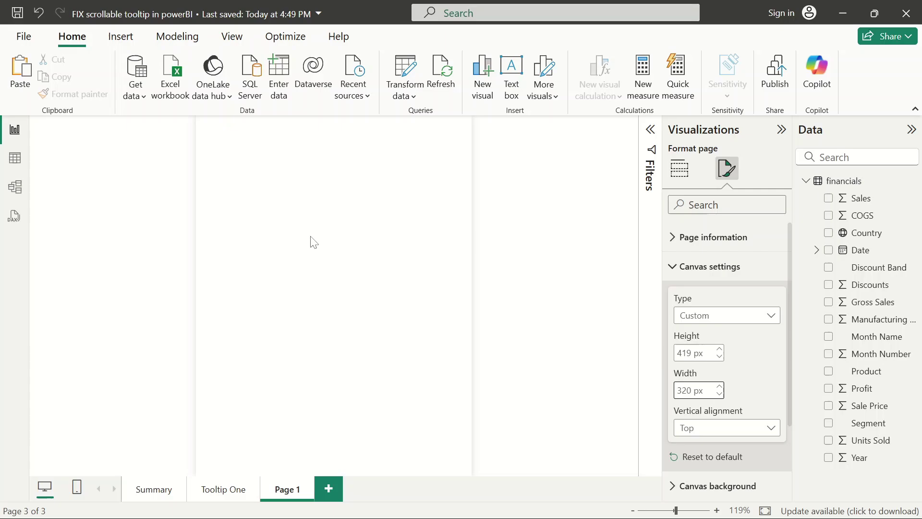
pyautogui.click(310, 241)
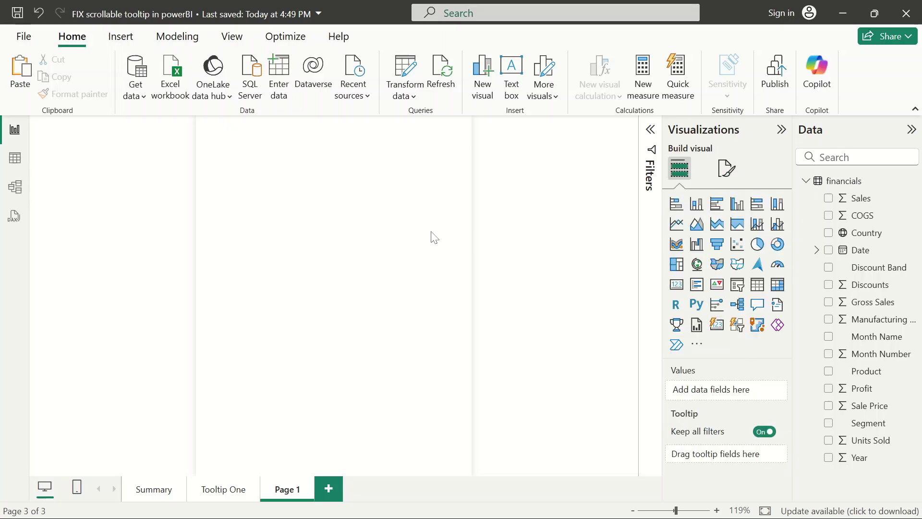
# - Revert Page 1's canvas type back to 16:9
pyautogui.click(726, 169)
pyautogui.click(675, 266)
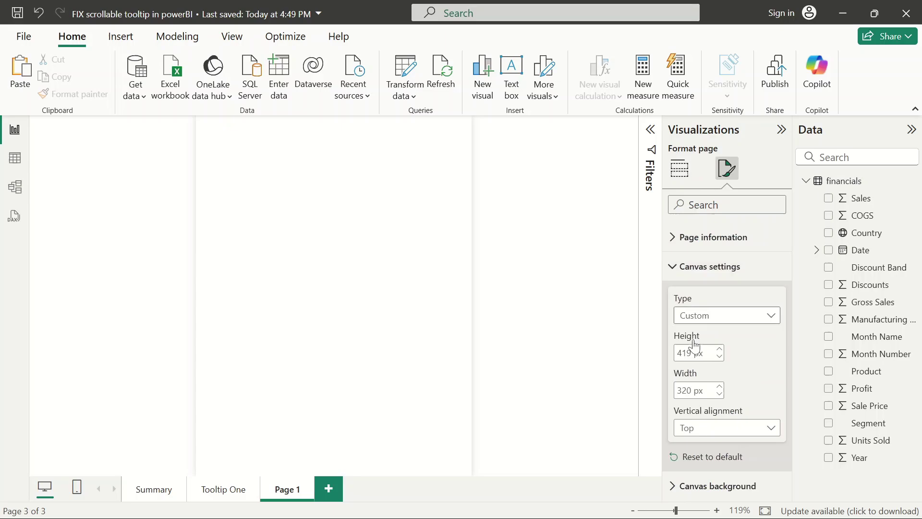
pyautogui.click(724, 318)
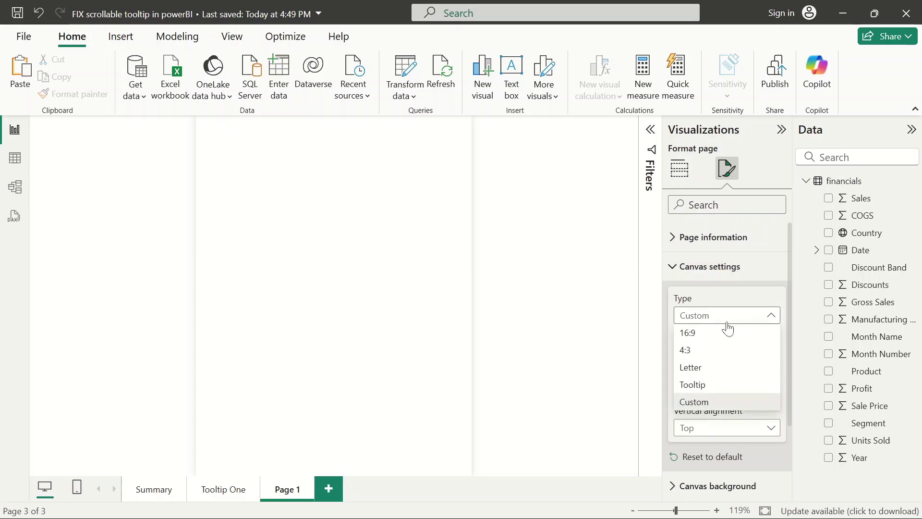
pyautogui.click(704, 336)
# - Delete the matrix, resize Page 1 to a custom 420 px tall by 320 px wide canvas, and paste the matrix back
pyautogui.click(348, 283)
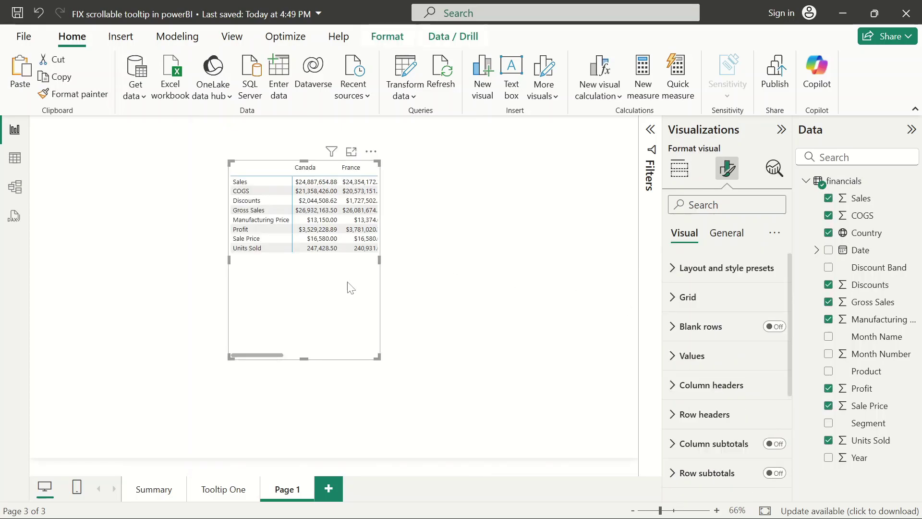
pyautogui.press('Delete')
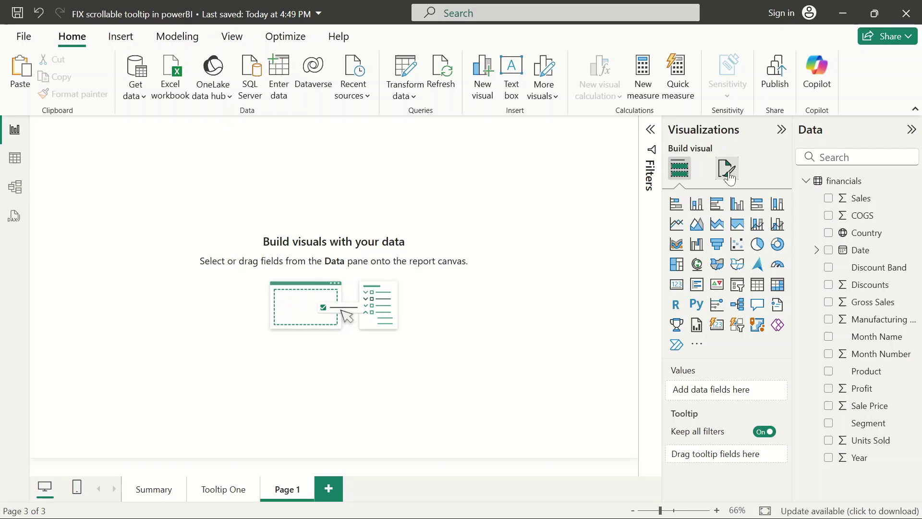
pyautogui.click(727, 168)
pyautogui.click(673, 267)
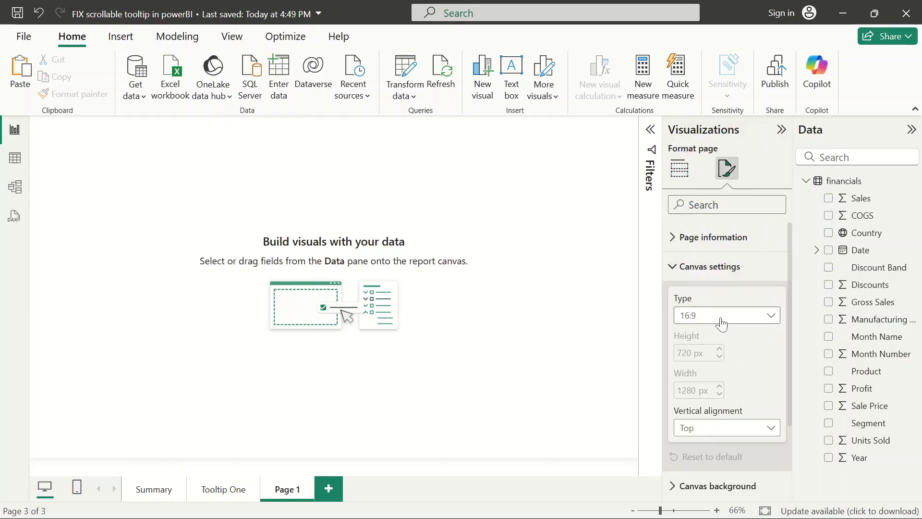
pyautogui.click(722, 317)
pyautogui.click(699, 402)
pyautogui.doubleClick(692, 353)
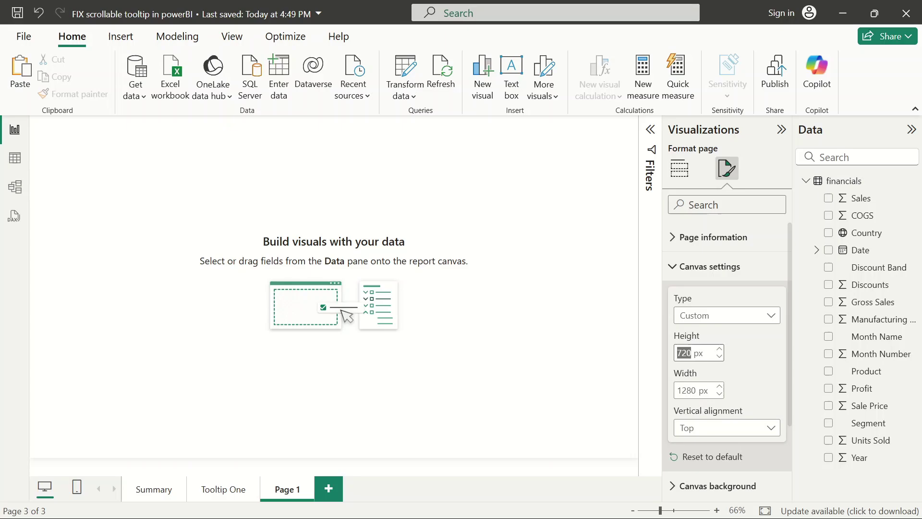
pyautogui.press('BackSpace')
pyautogui.write('42')
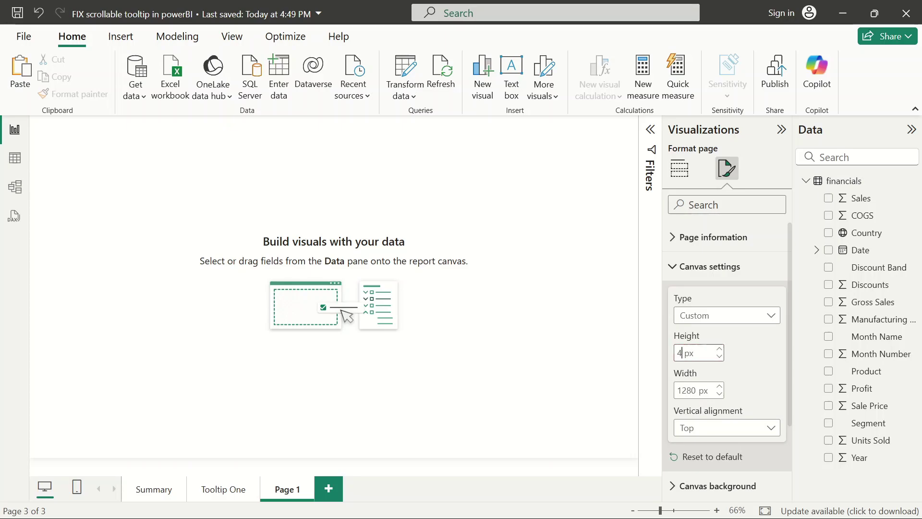
pyautogui.write('0')
pyautogui.press('Tab')
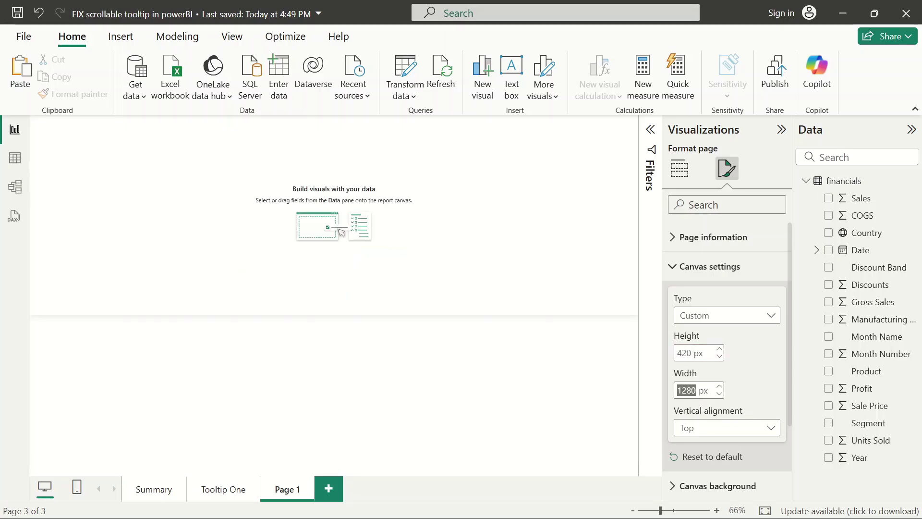
pyautogui.press('BackSpace')
pyautogui.write('32')
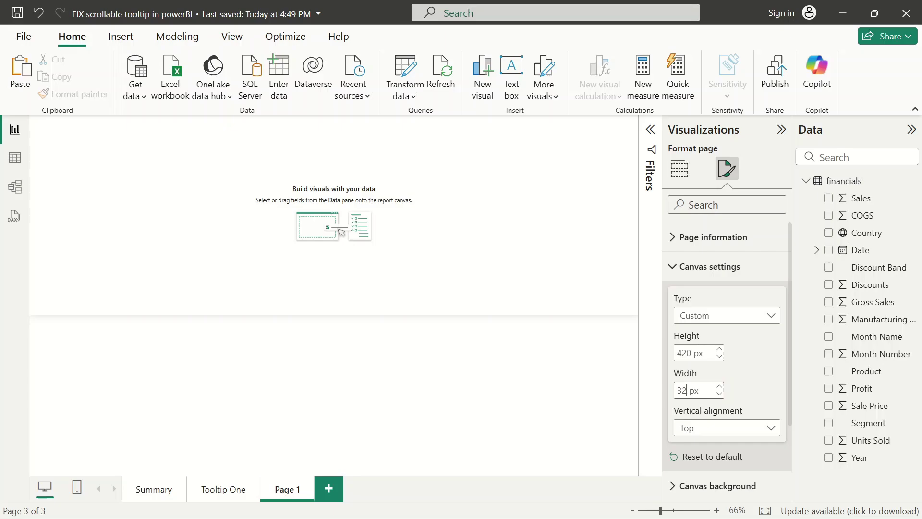
pyautogui.write('0')
pyautogui.press('Return')
pyautogui.click(377, 240)
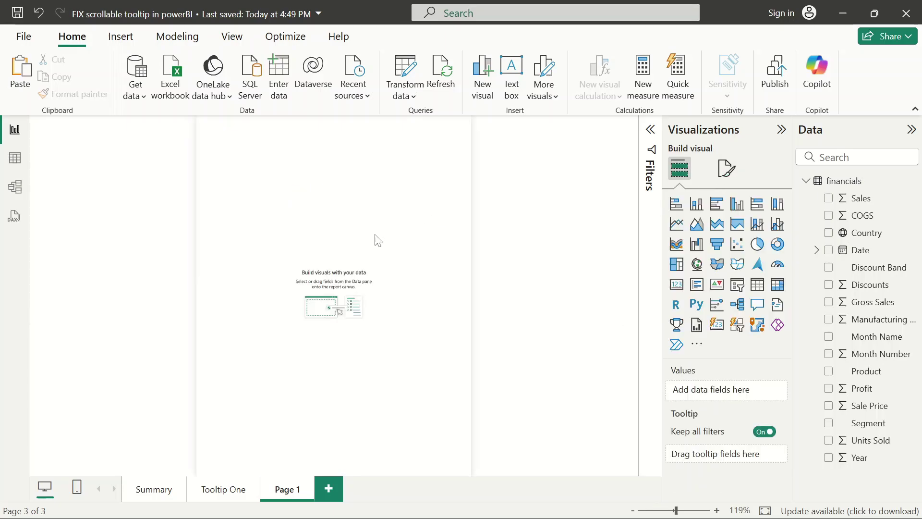
pyautogui.hotkey('ctrl', 'v')
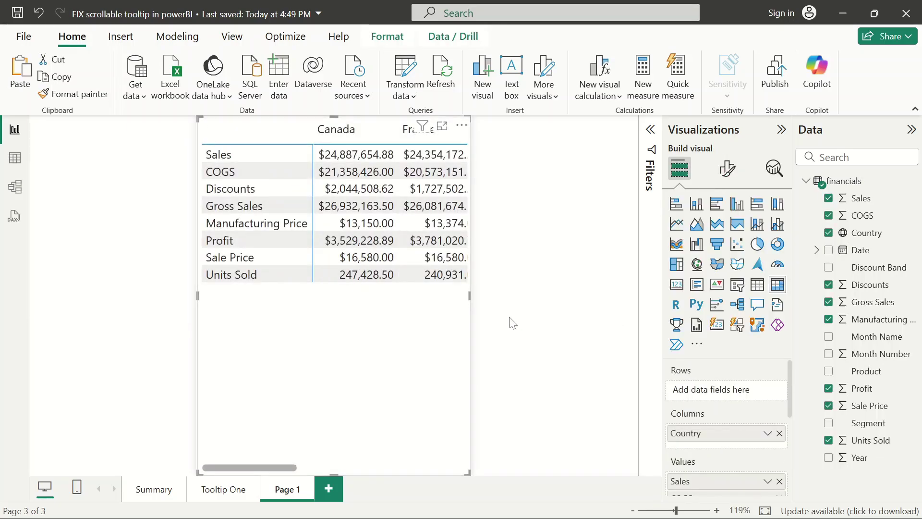
# - Check the Page 1 matrix, whose Canada and France columns still scroll horizontally
pyautogui.click(375, 362)
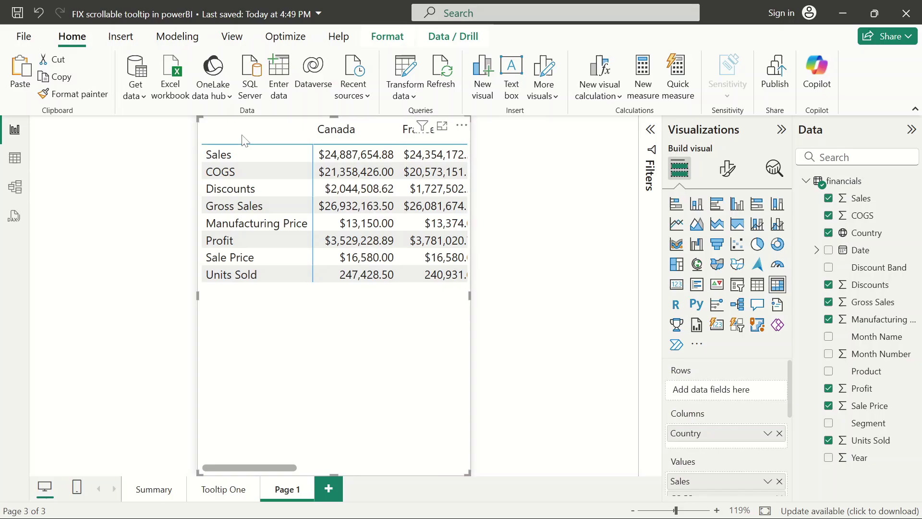
pyautogui.click(538, 267)
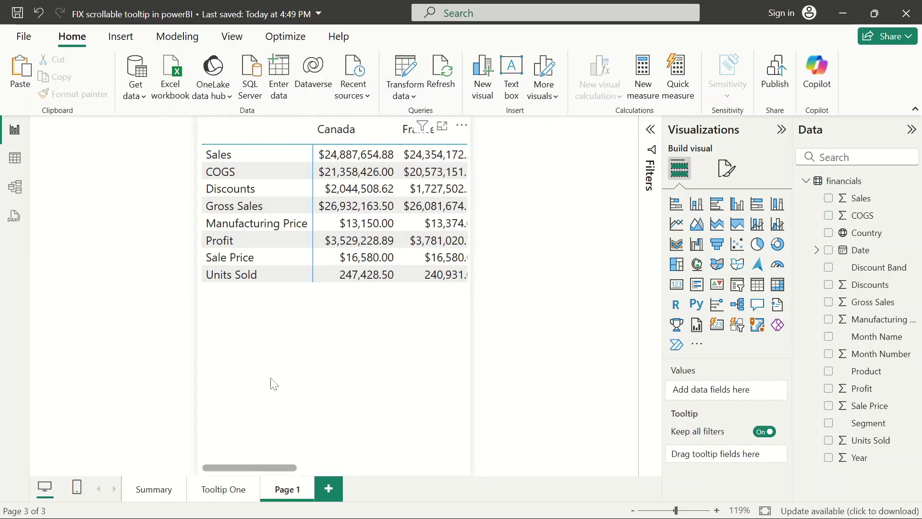
pyautogui.moveTo(258, 467)
pyautogui.mouseDown()
pyautogui.moveTo(440, 449)
pyautogui.moveTo(206, 346)
pyautogui.mouseUp()
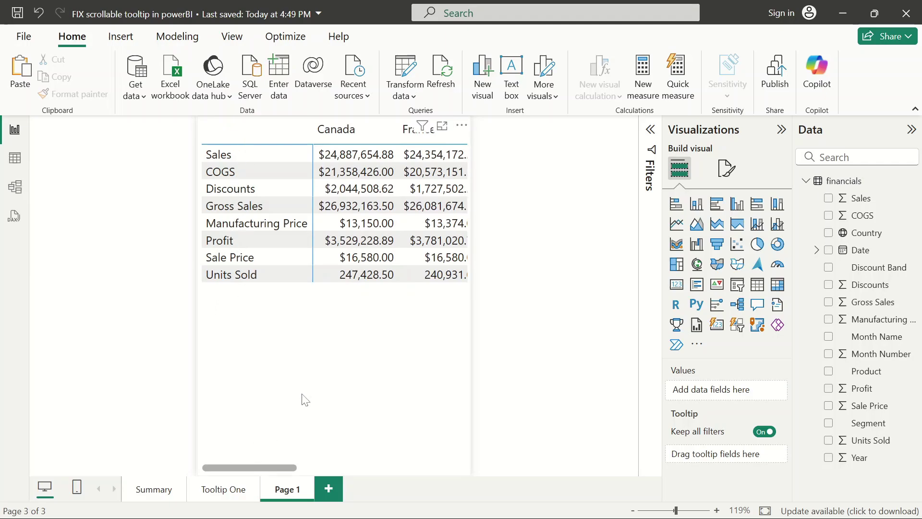
# - Go to the Summary page and select its Country map visual
pyautogui.click(152, 499)
pyautogui.moveTo(327, 298)
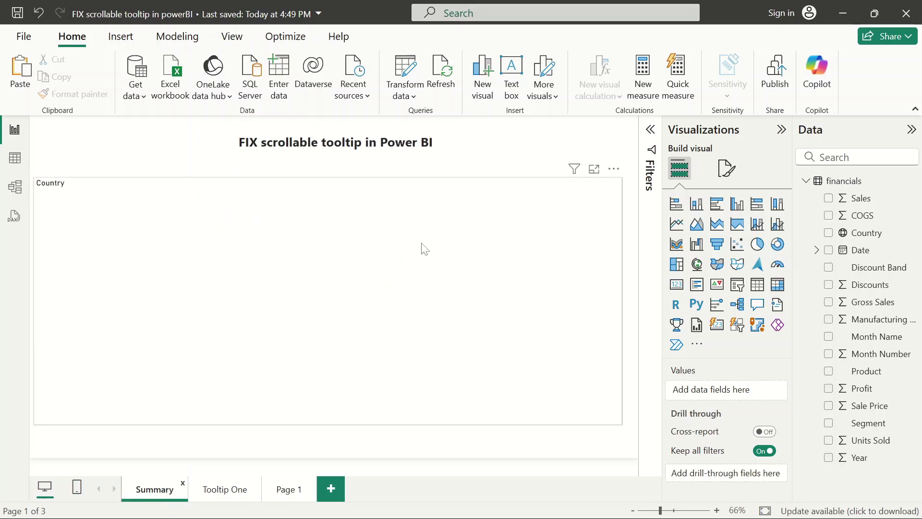
pyautogui.click(324, 271)
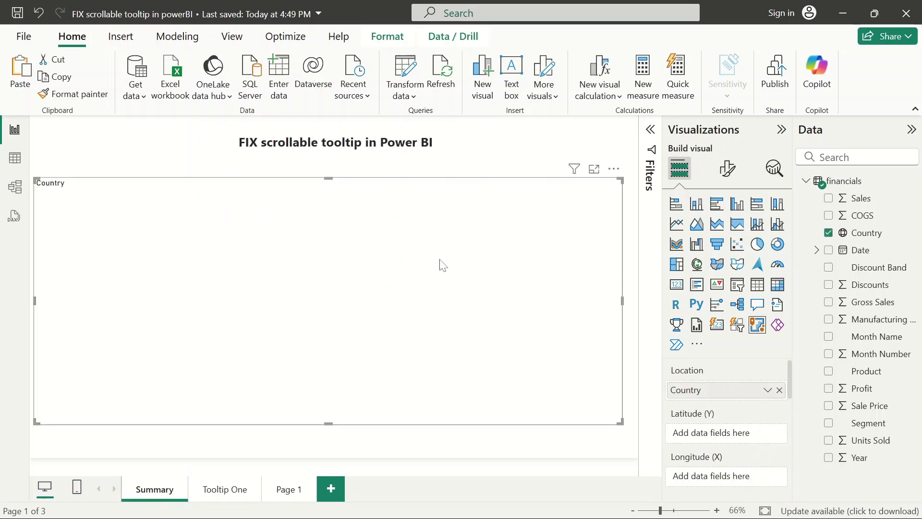